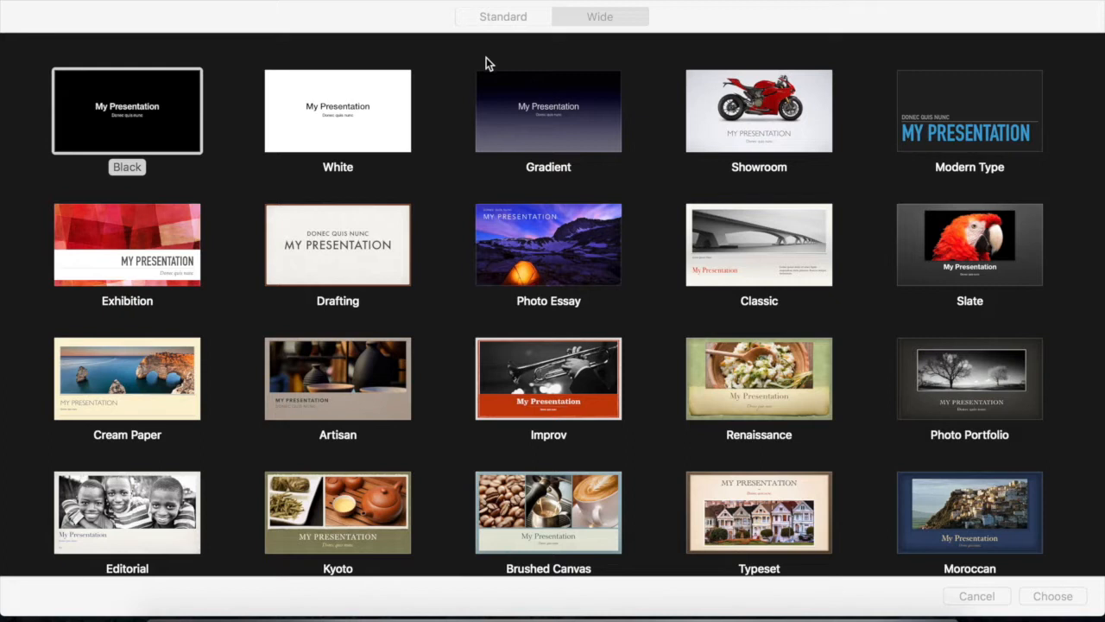
Create a new presentation in the wide format using the White theme
left_click(445, 22)
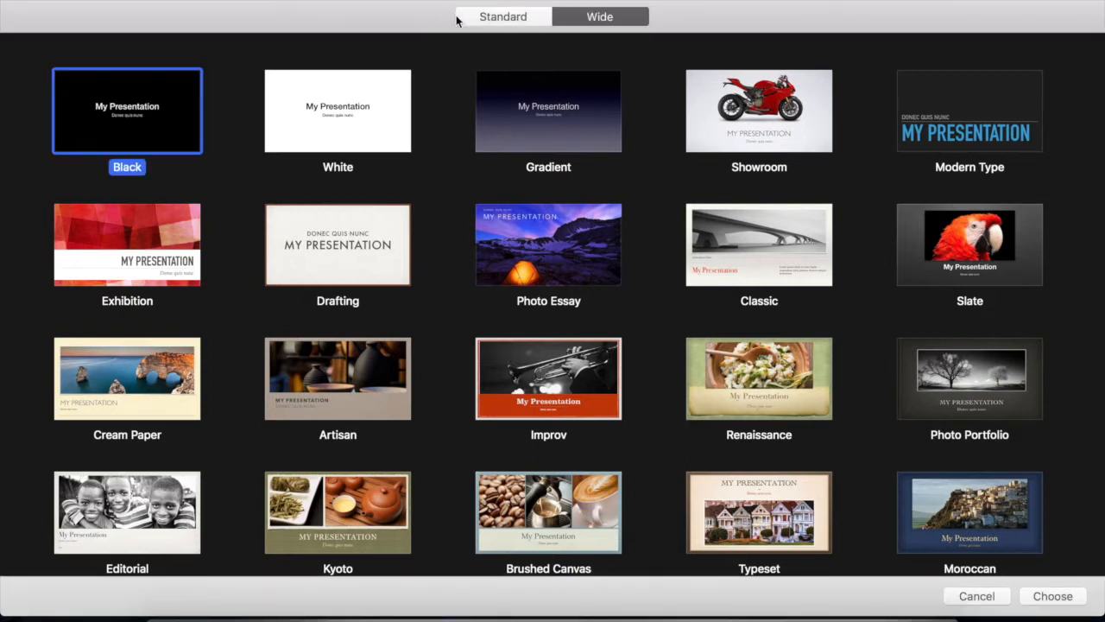
left_click(496, 24)
left_click(580, 19)
left_click(378, 132)
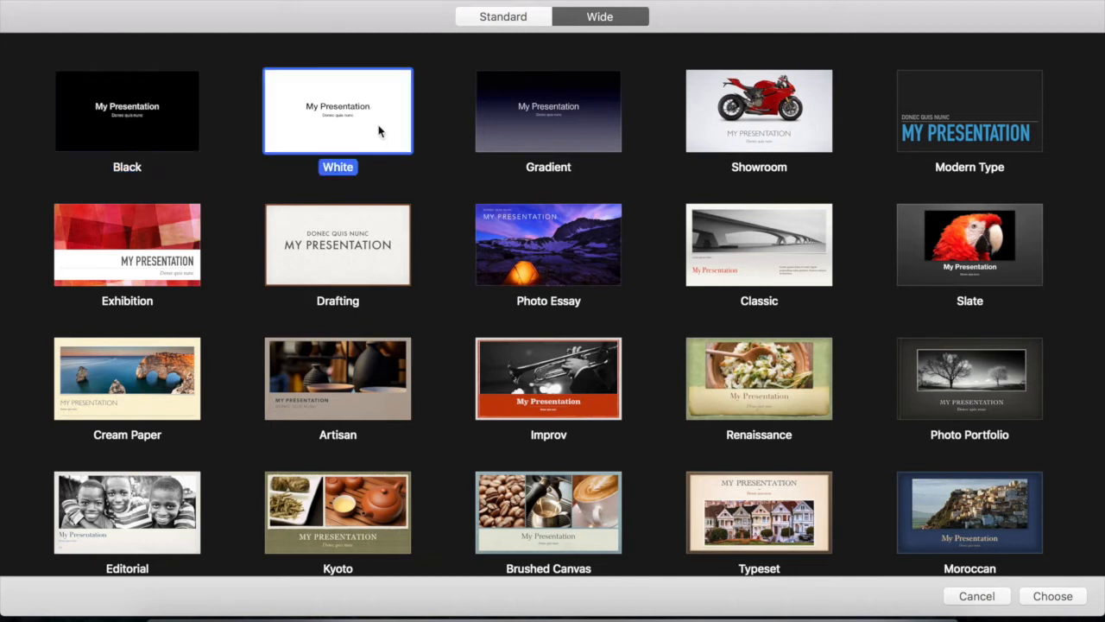
double_click(379, 132)
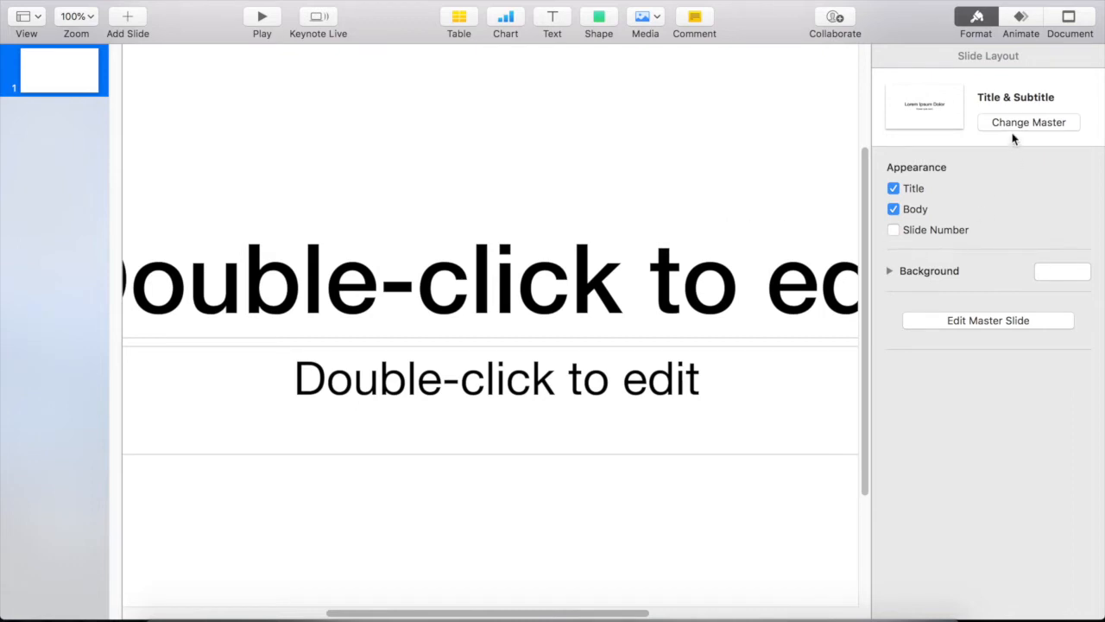
Delete the title placeholder and switch the slide's master to Blank
left_click(685, 308)
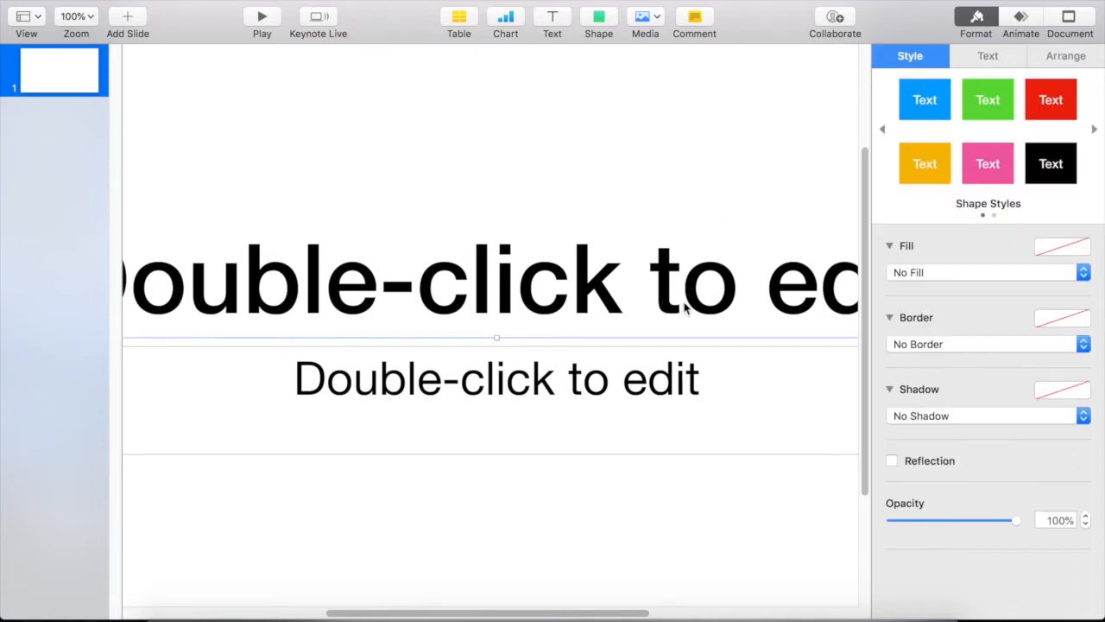
key("Delete")
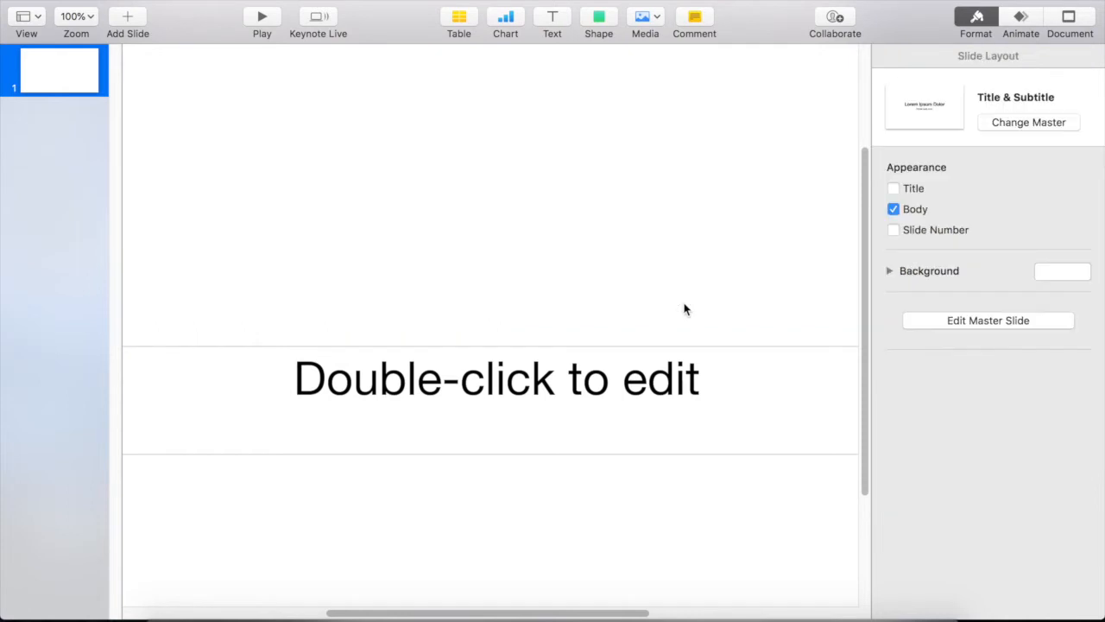
left_click(1046, 122)
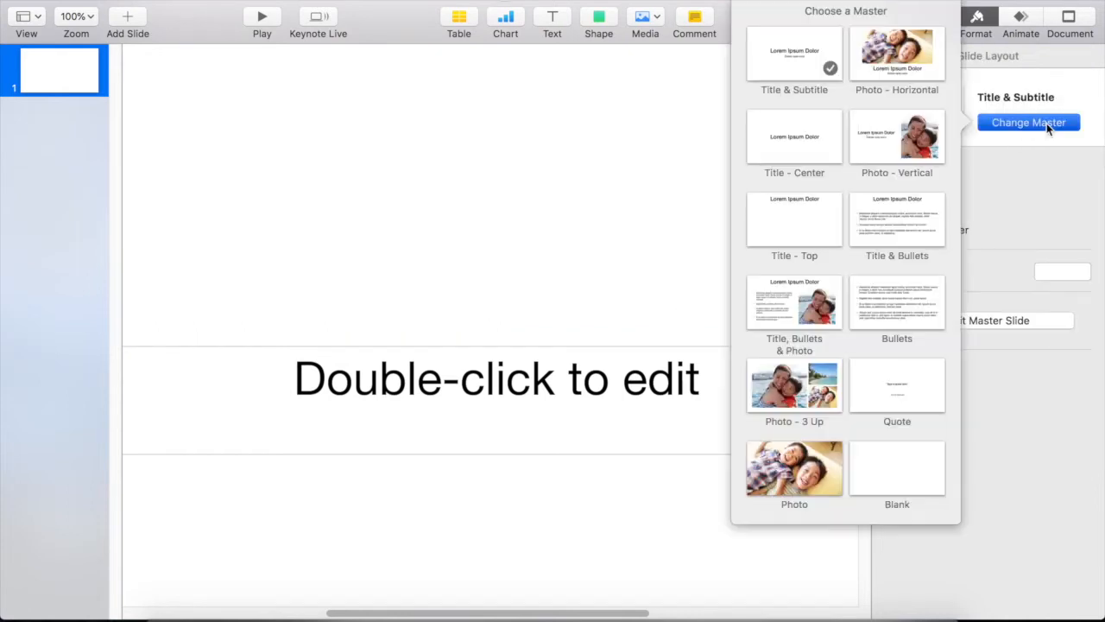
left_click(889, 488)
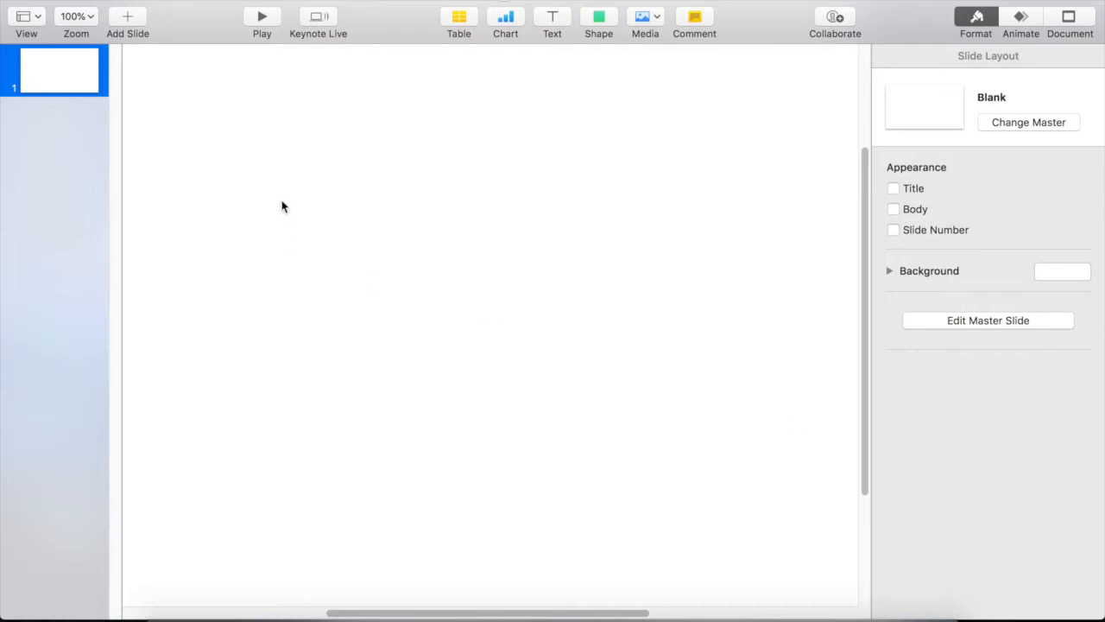
Place the desktop photo DSC_2945.JPG on the blank slide
left_click(90, 17)
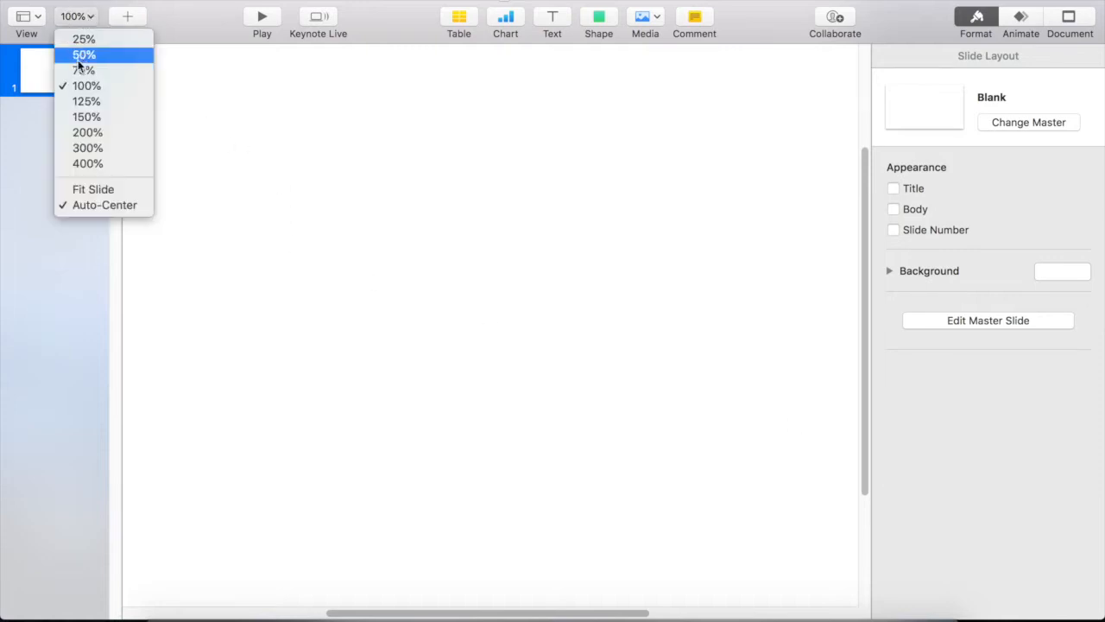
left_click(96, 44)
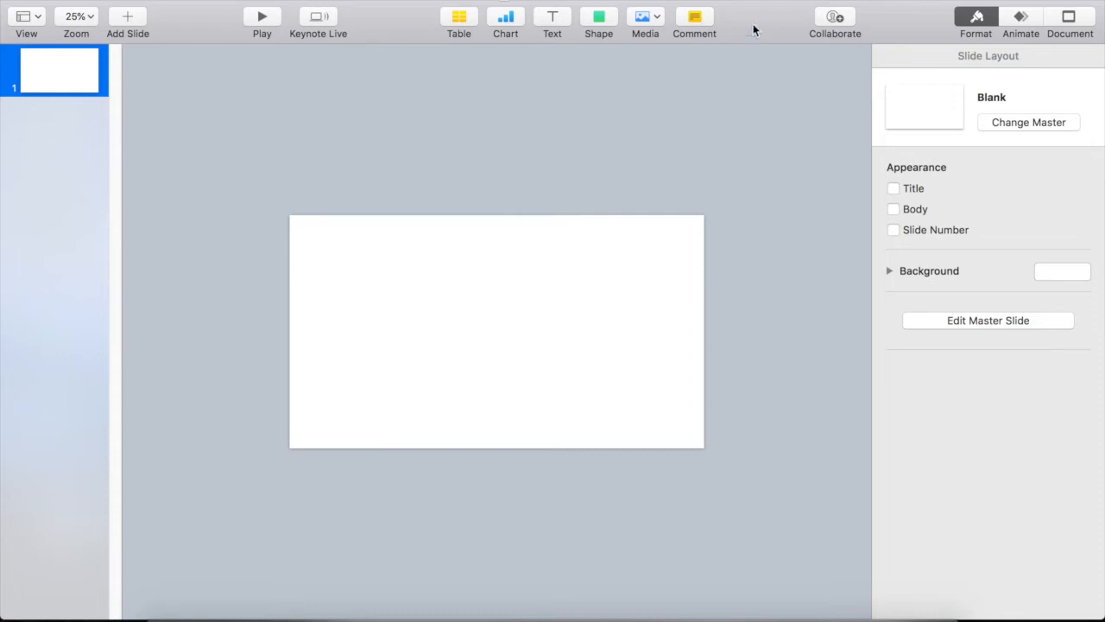
left_click_drag(900, 2, 653, 17)
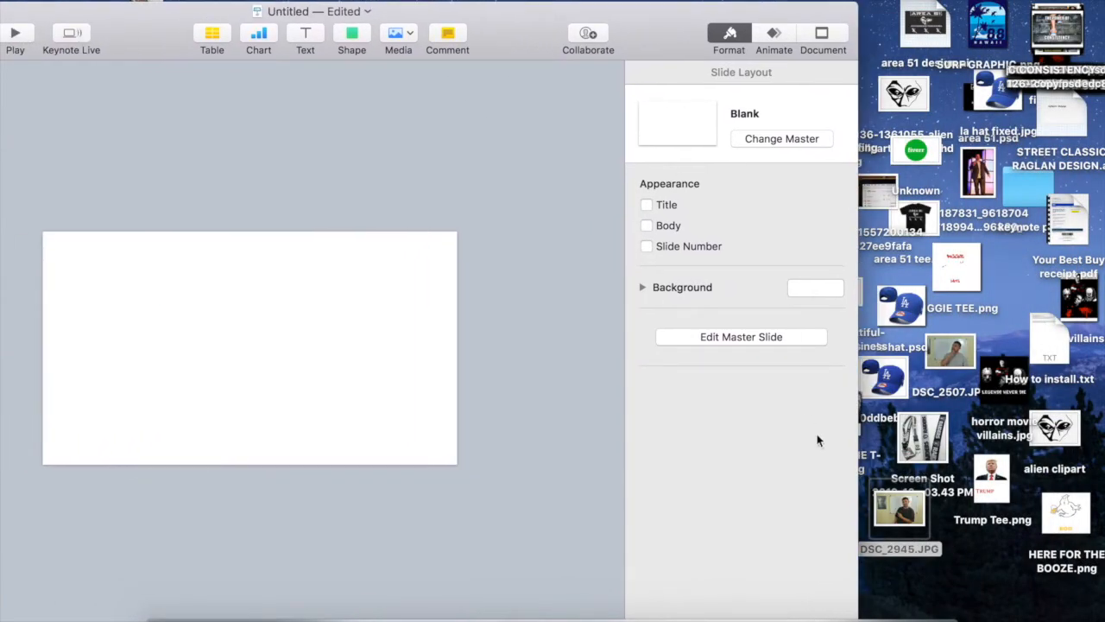
left_click_drag(913, 516, 274, 340)
left_click_drag(525, 27, 803, 10)
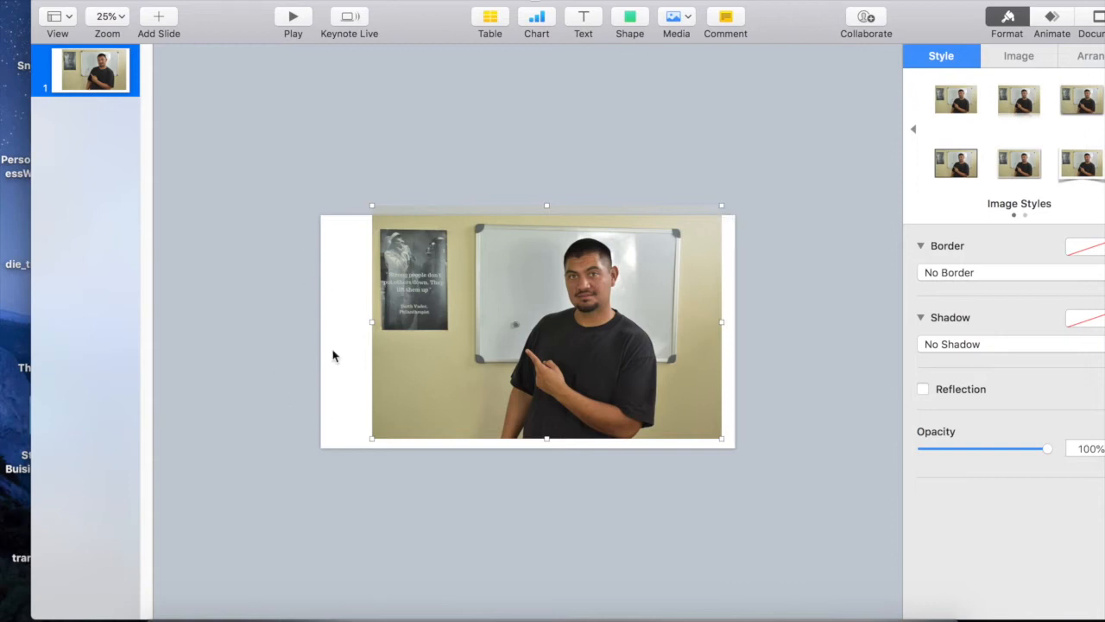
Enlarge and reposition the photo so it extends past the slide edges and frames the man and whiteboard
left_click_drag(371, 439, 229, 488)
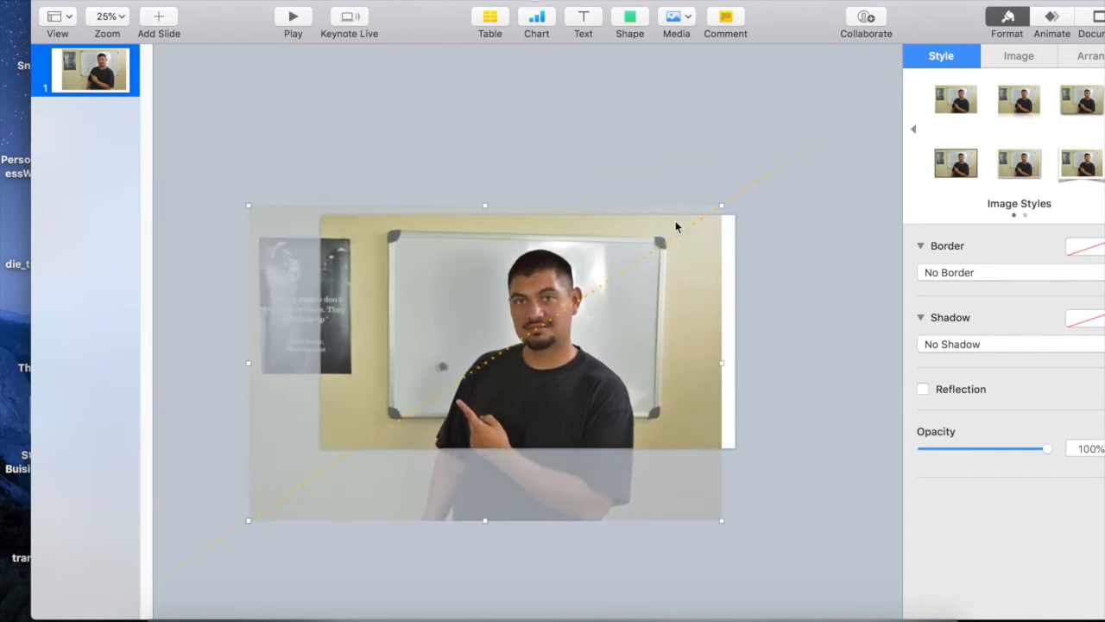
left_click_drag(722, 203, 804, 155)
left_click_drag(706, 302, 716, 323)
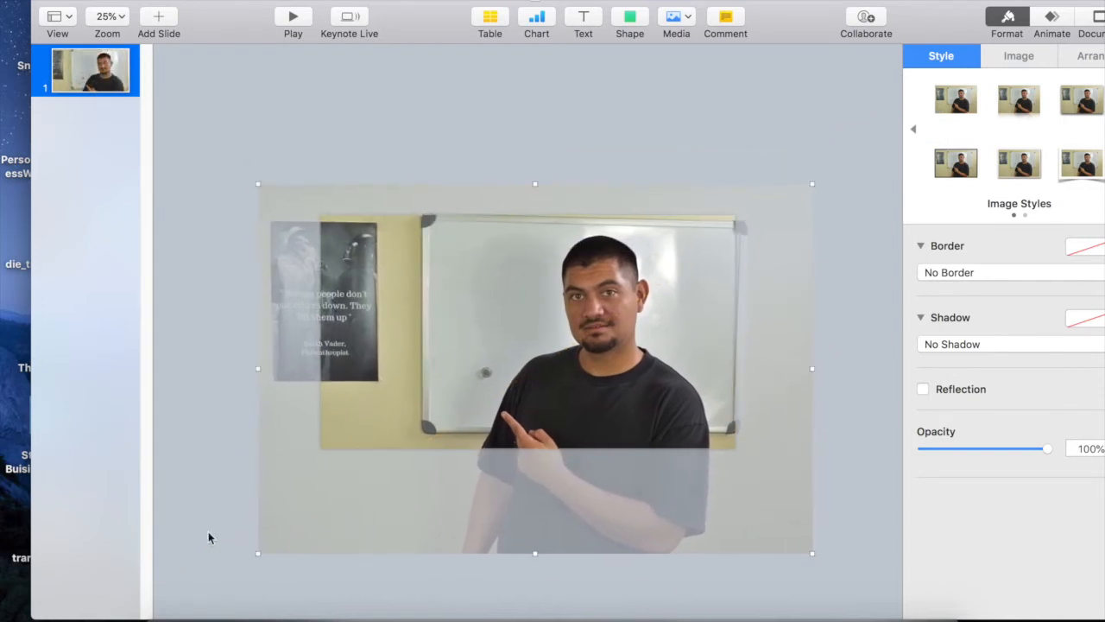
left_click_drag(257, 554, 211, 564)
left_click_drag(639, 368, 660, 357)
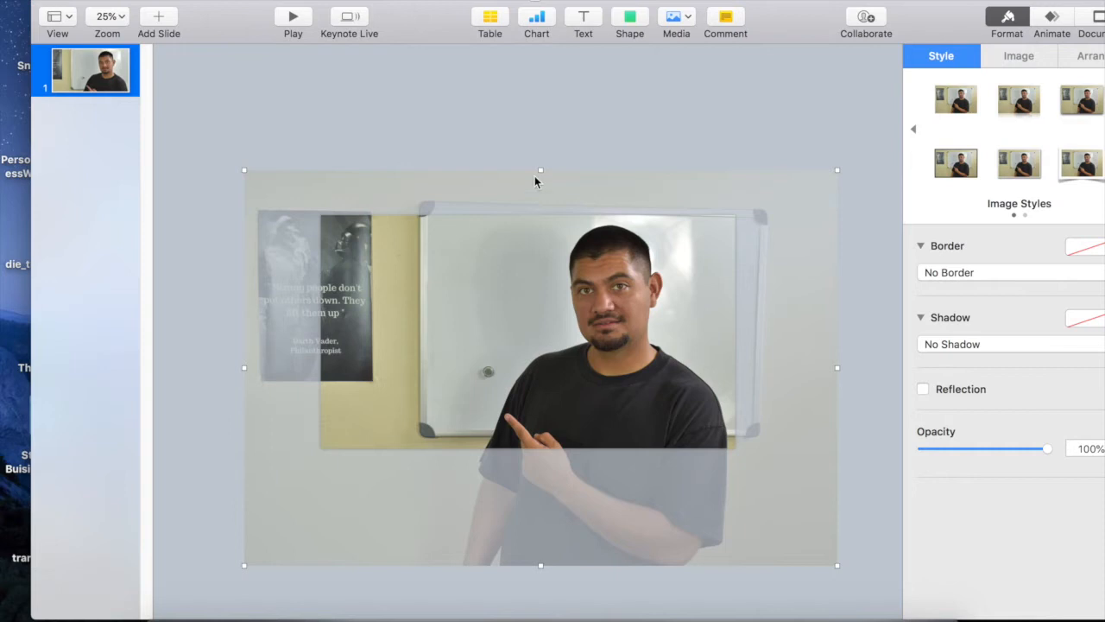
left_click(545, 114)
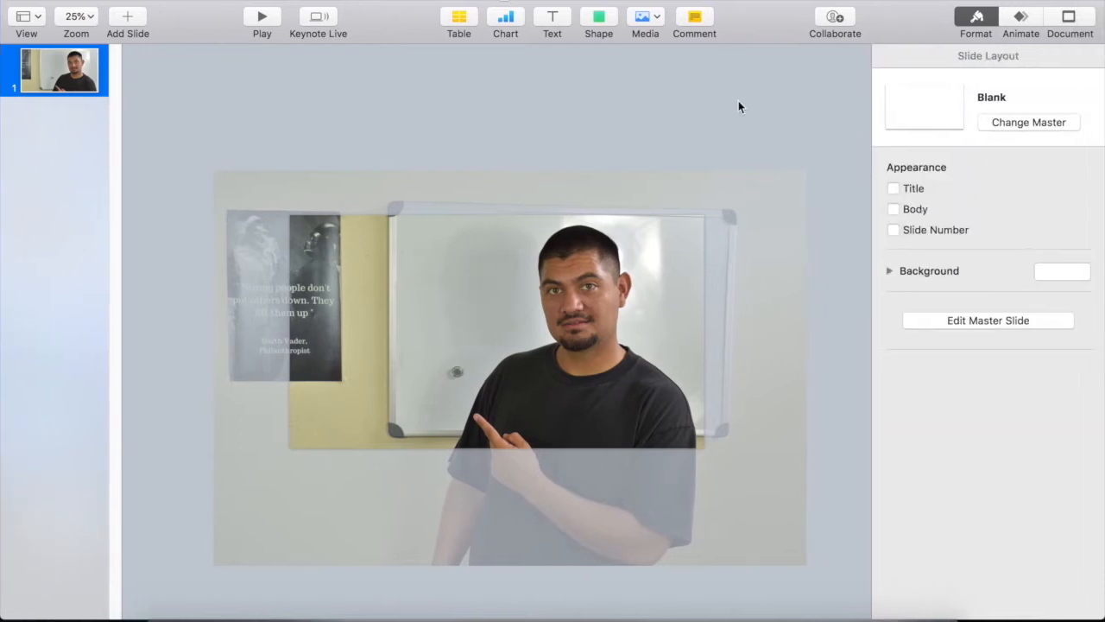
Add a text box reading "CREATE A CUSTOM THUMBNAIL" over the photo
left_click(551, 21)
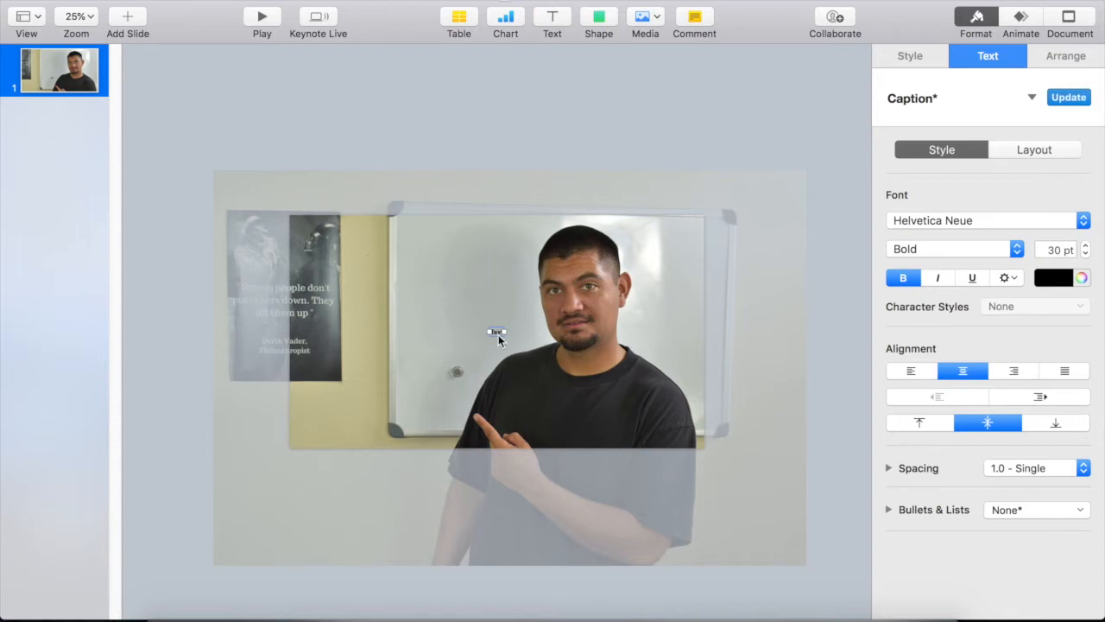
double_click(498, 335)
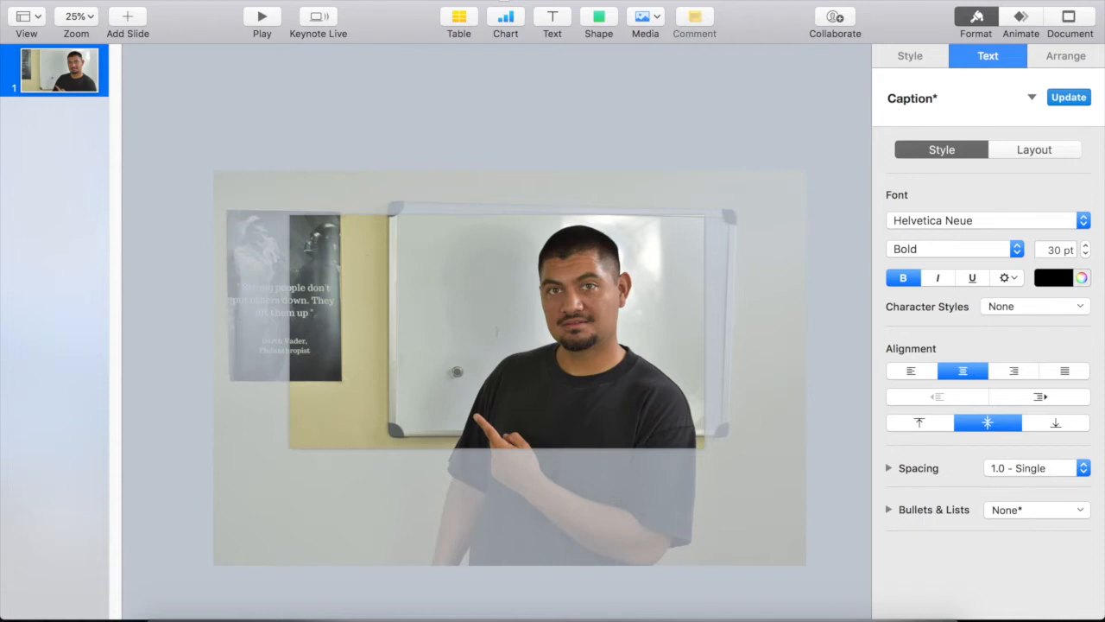
type("CREATE A CUSTOM")
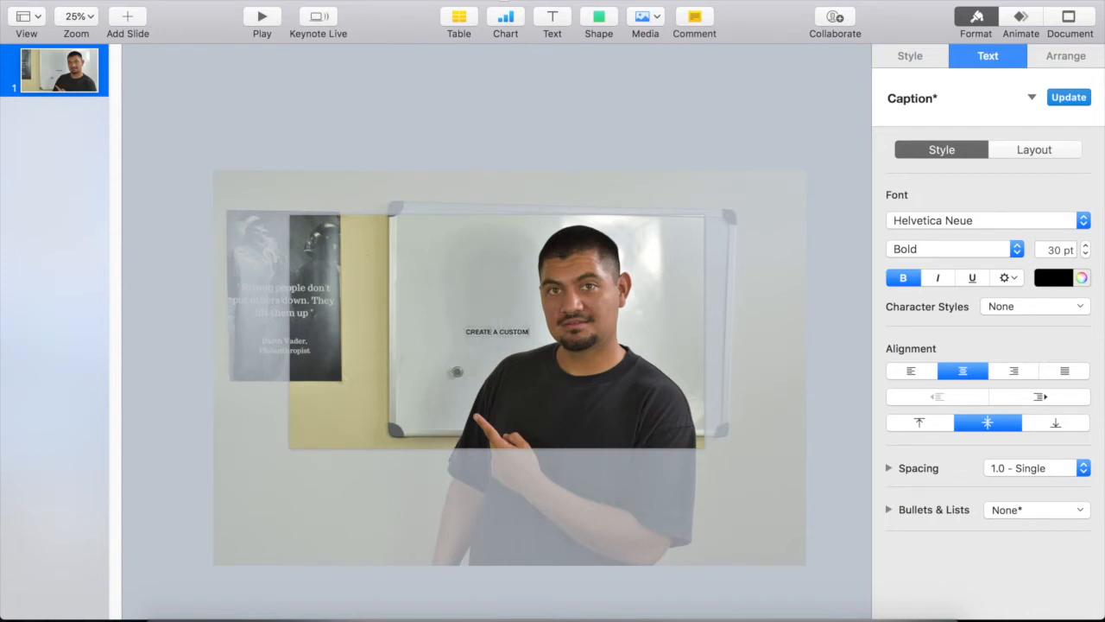
type(" THUMBNAIL")
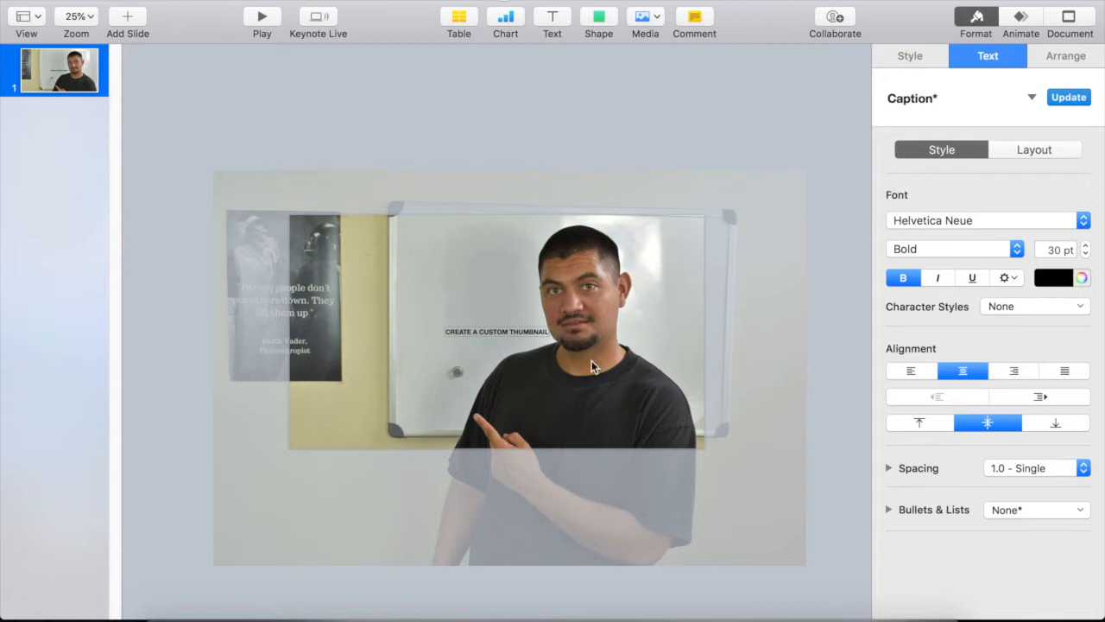
Change the font of all the caption text to Impact
left_click_drag(549, 333, 446, 331)
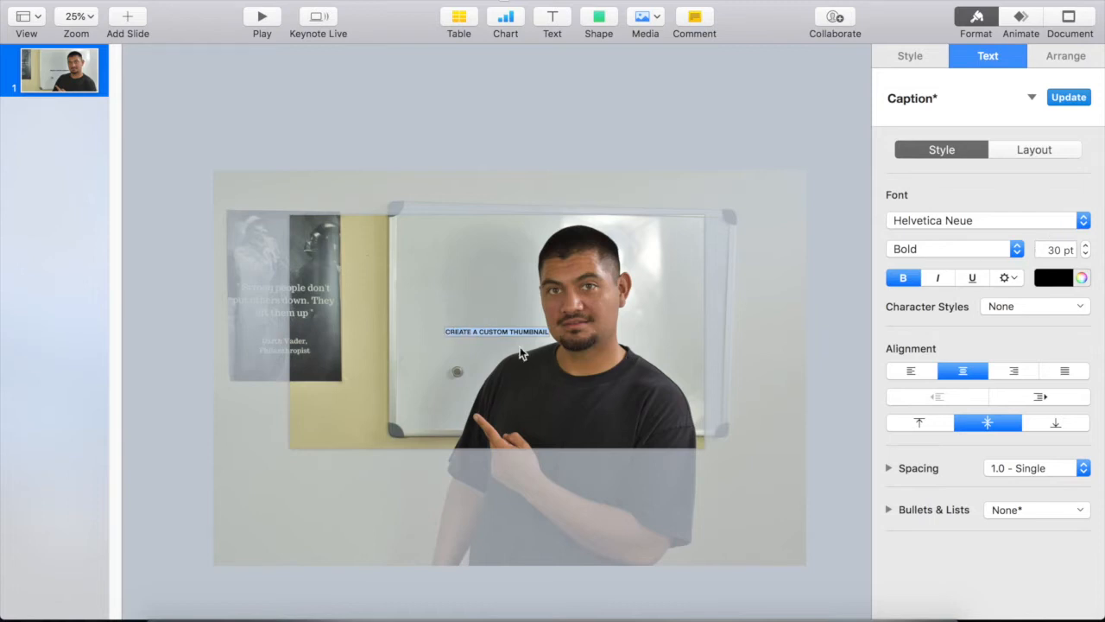
left_click(943, 223)
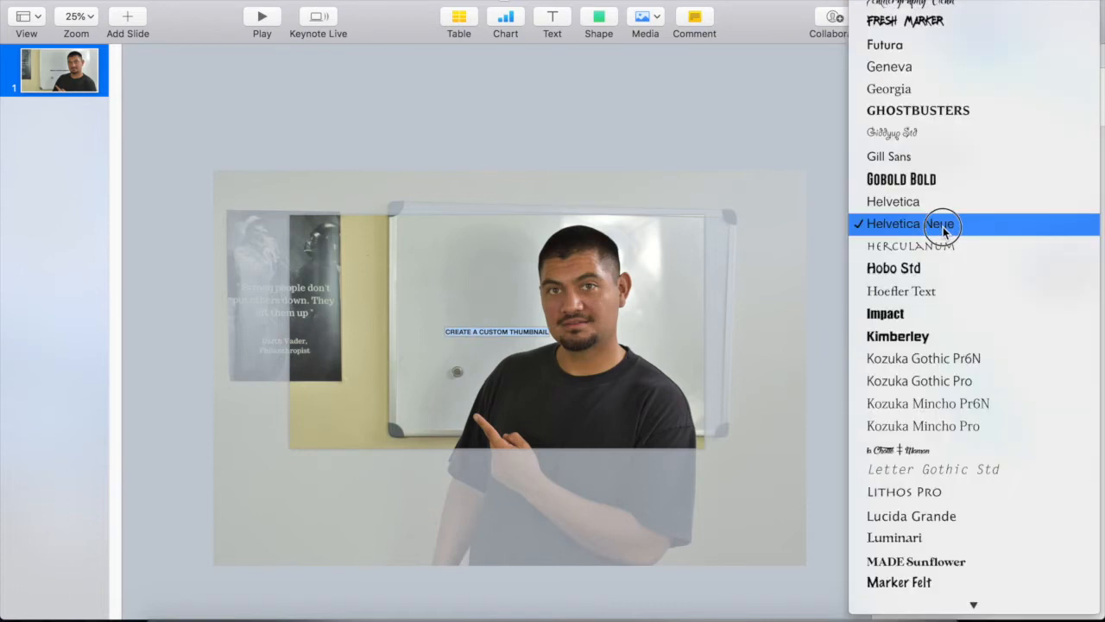
left_click(906, 321)
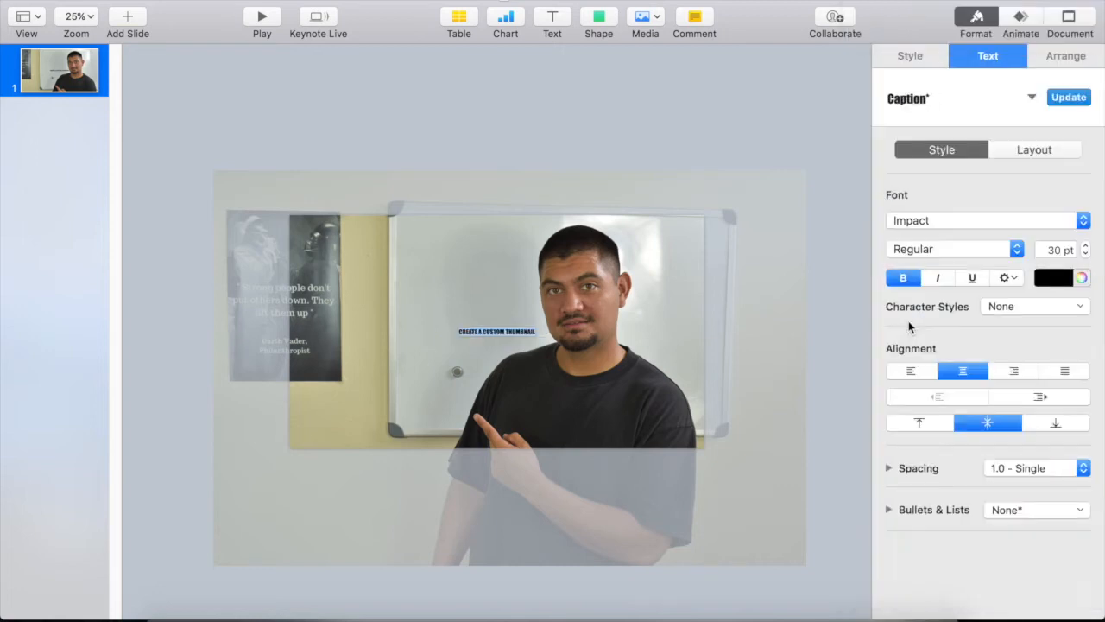
Increase the caption's font size in single-point increments to 57 pt
left_click(1086, 246)
left_click(1086, 246)
left_click(1085, 247)
left_click(1086, 246)
left_click(1086, 246)
left_click(1086, 246)
left_click(1086, 246)
left_click(1085, 246)
left_click(1086, 246)
left_click(1086, 246)
left_click(1086, 246)
left_click(1085, 246)
left_click(1086, 247)
left_click(1085, 246)
left_click(1085, 247)
left_click(1086, 246)
left_click(1085, 246)
left_click(1085, 246)
left_click(1085, 246)
left_click(1085, 246)
left_click(1085, 247)
Set the caption's font size to 105 pt
double_click(1053, 250)
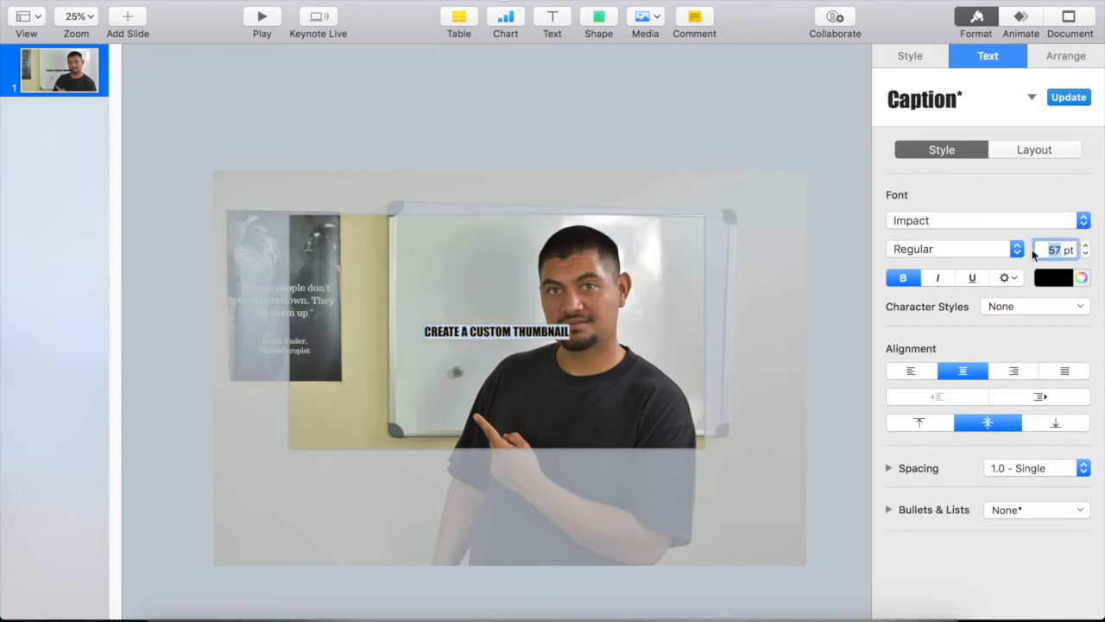
type("105")
key("Return")
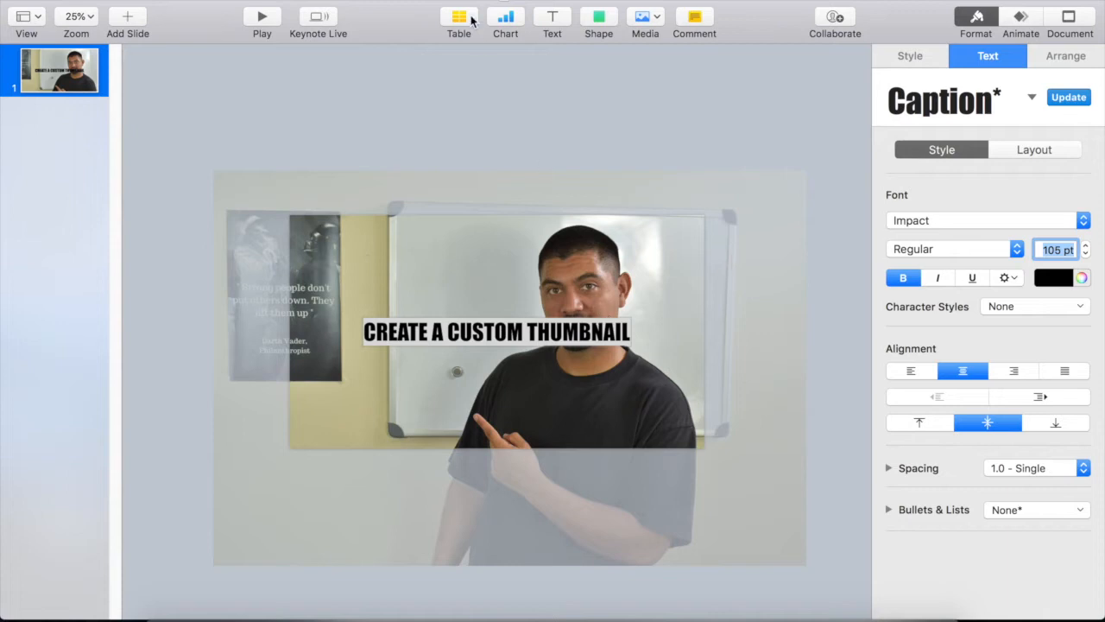
Move the caption up and to the left, to the height of the man's forehead near the slide's left edge
left_click(557, 177)
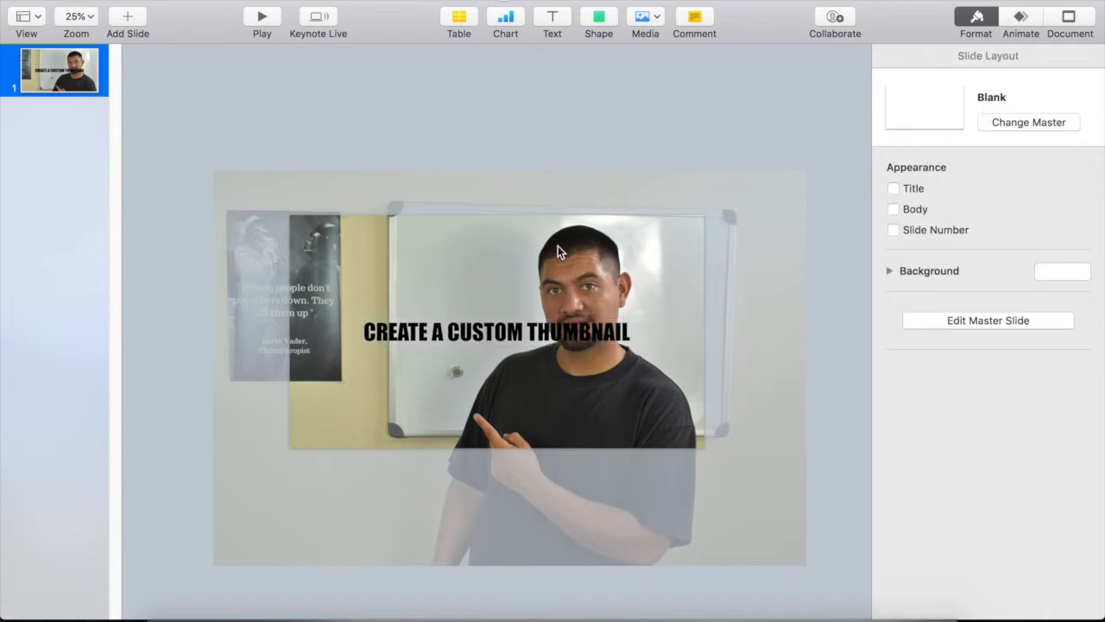
left_click(551, 341)
left_click_drag(584, 339, 526, 275)
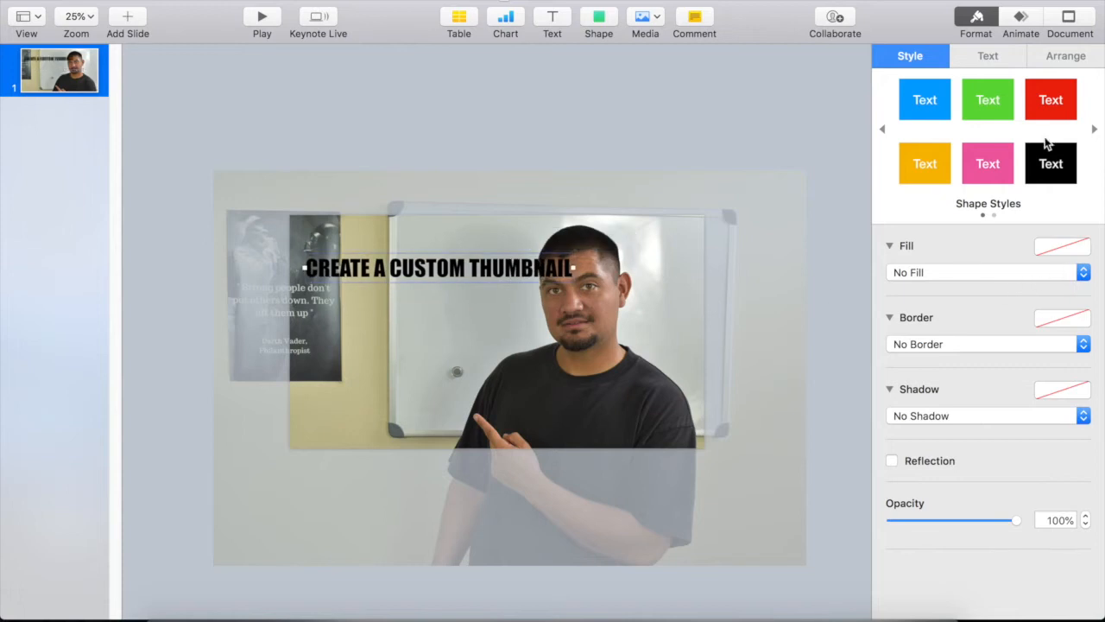
Change the caption's text color to medium green
left_click(988, 55)
left_click(1054, 277)
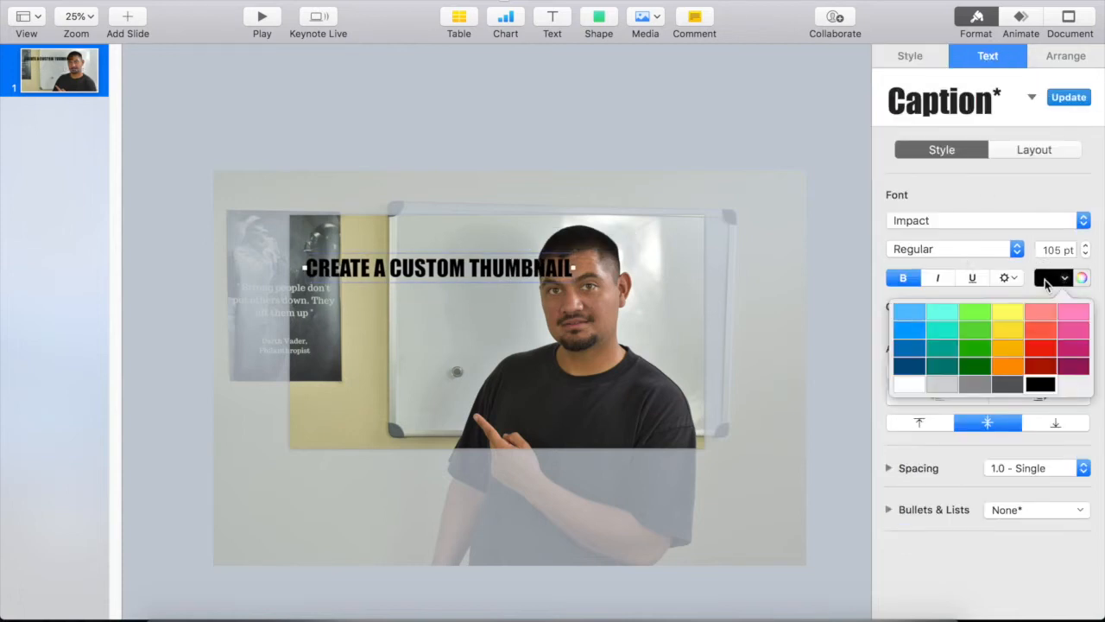
left_click(979, 352)
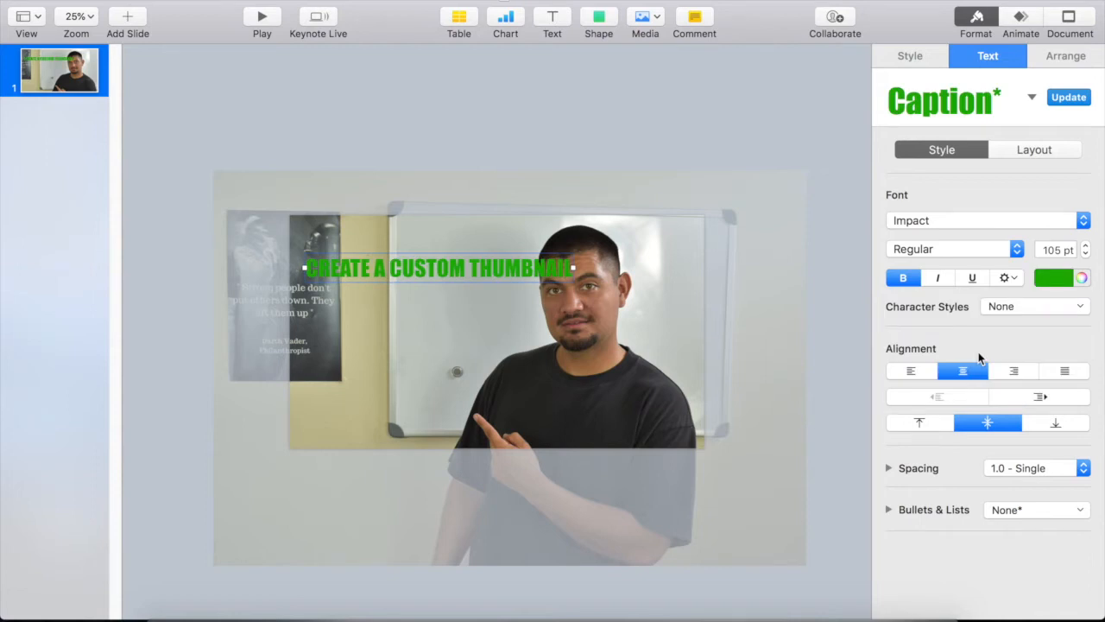
Try dark red, blue, light blue and dark green as the caption's text color before returning to medium green
left_click(1051, 279)
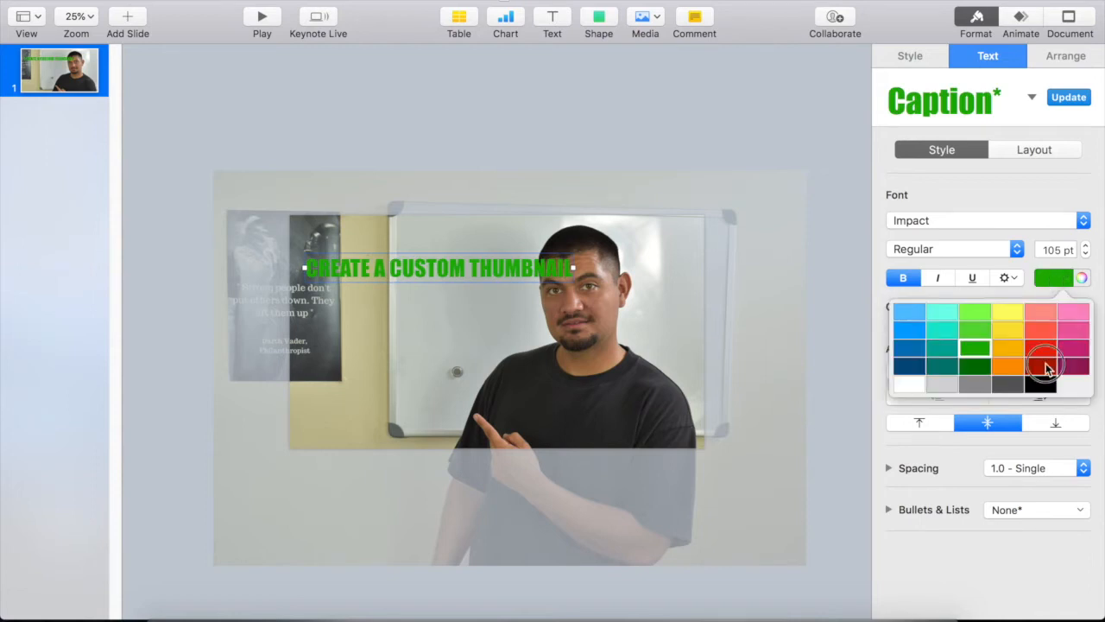
left_click(1049, 364)
left_click(1052, 281)
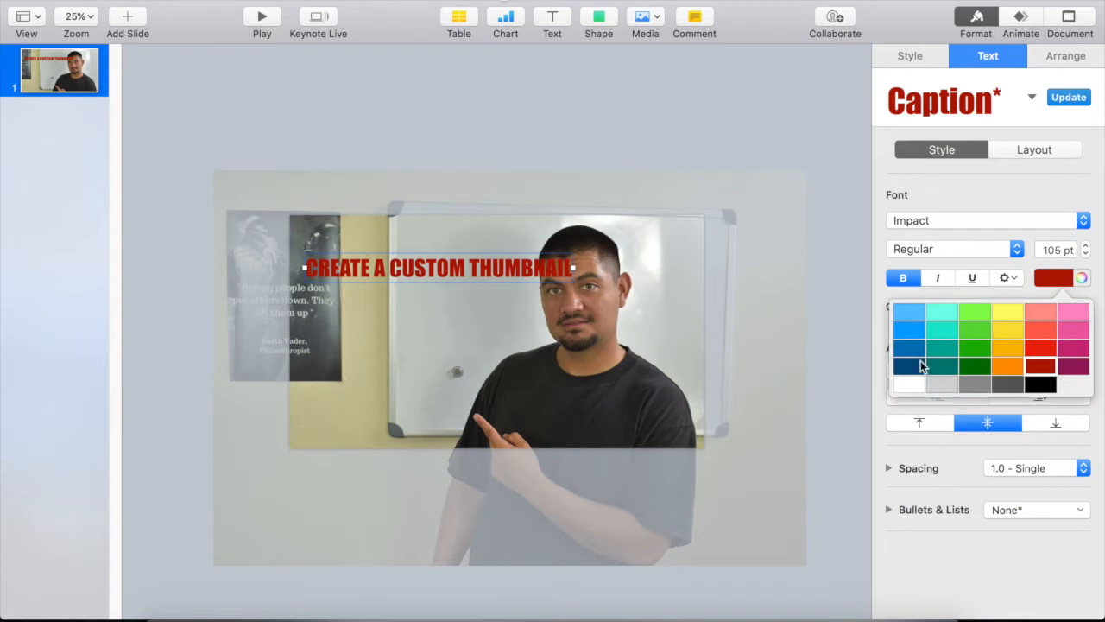
left_click(914, 349)
left_click(1052, 278)
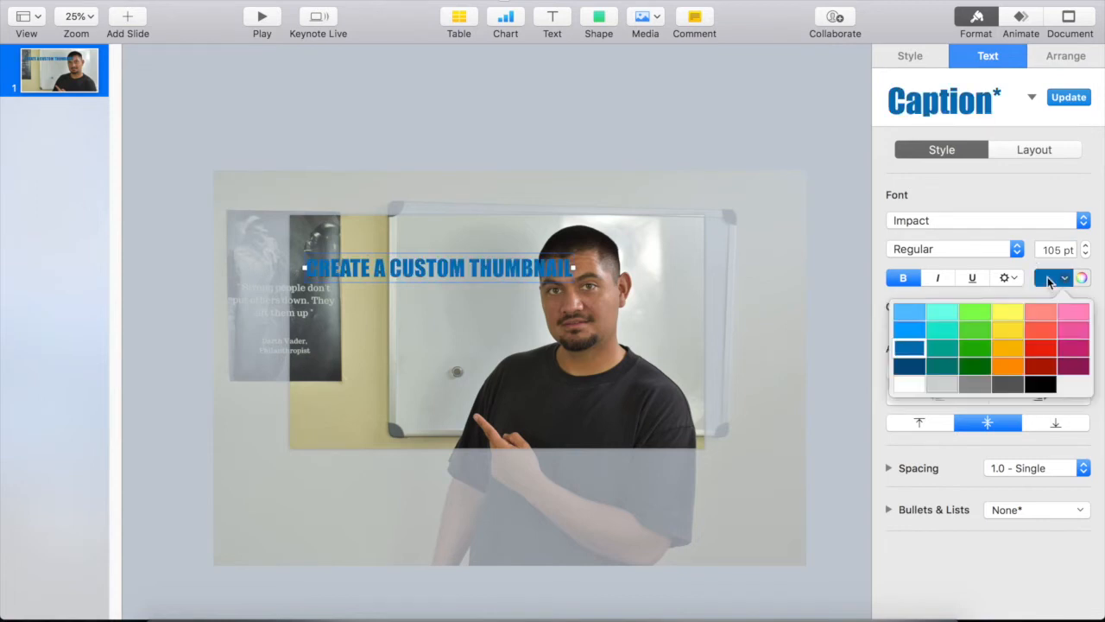
left_click(907, 314)
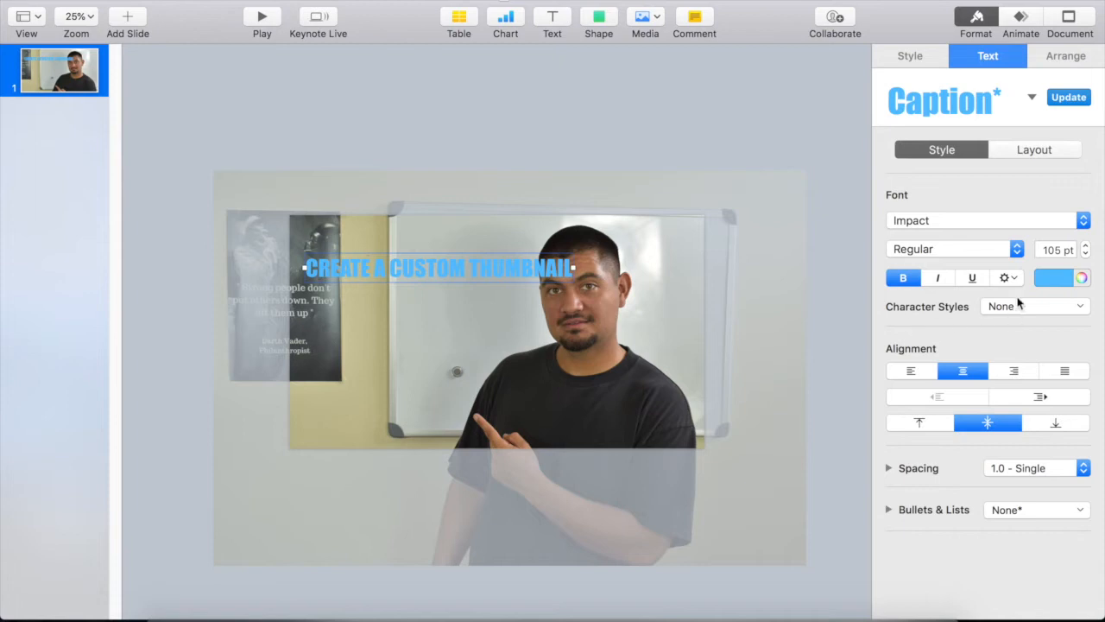
left_click(1047, 276)
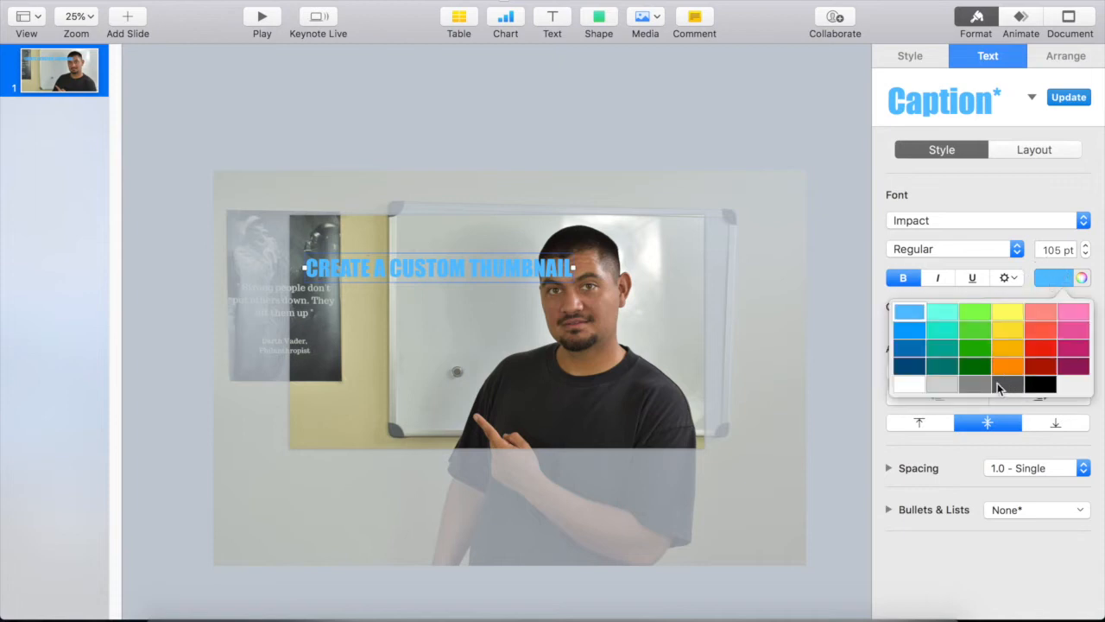
left_click(981, 370)
left_click(1052, 278)
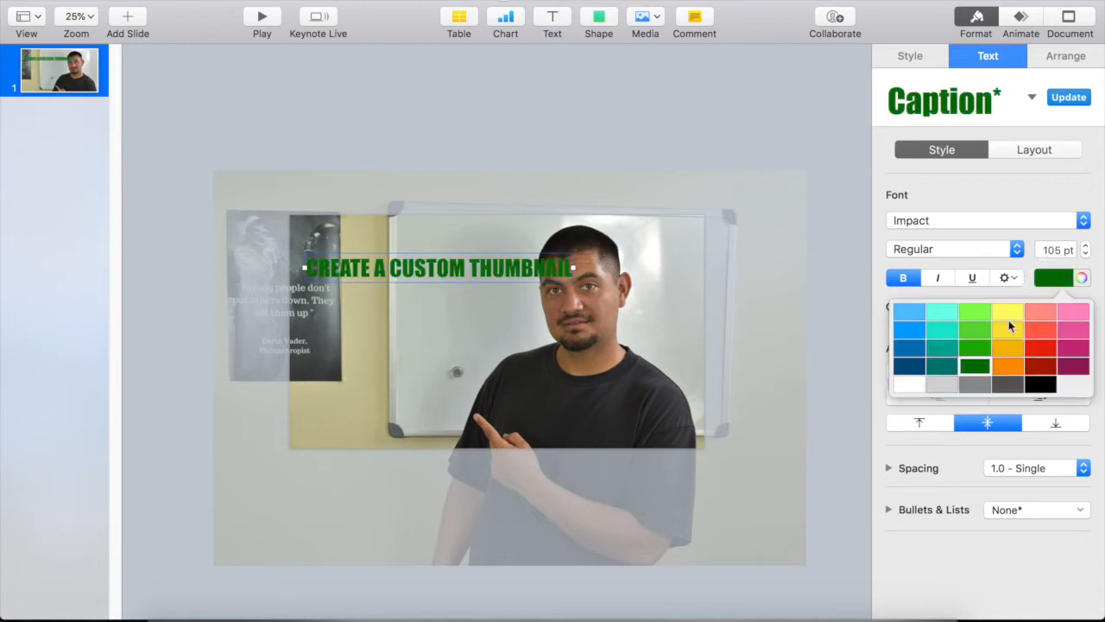
left_click(979, 348)
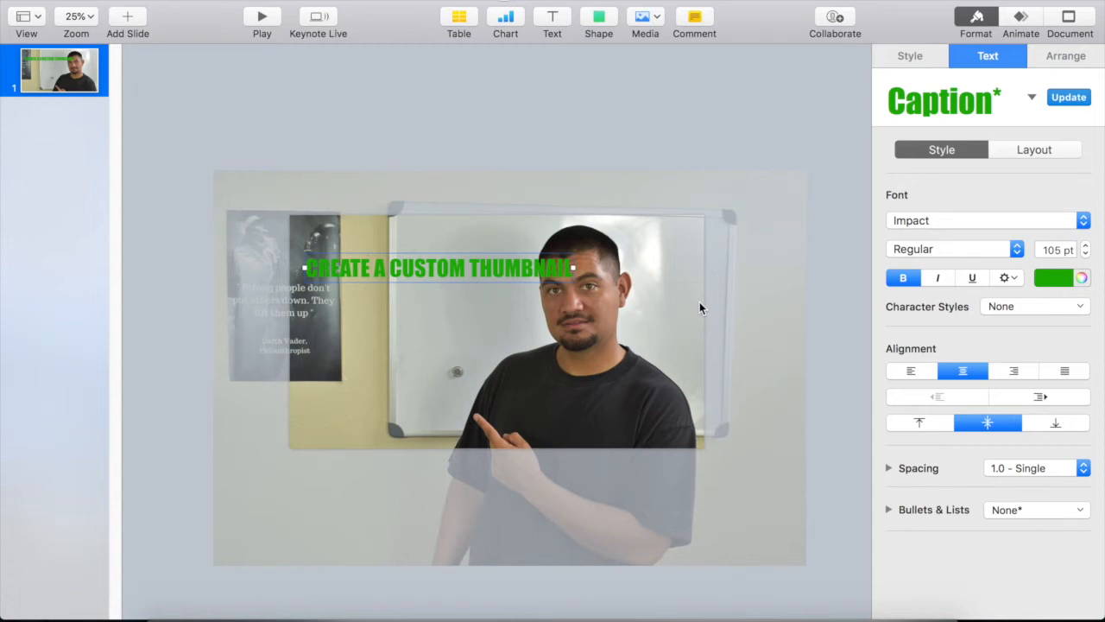
Rotate the green caption to 8° and move it slightly up and left, to about X 38 pt and Y 35 pt
left_click(1053, 61)
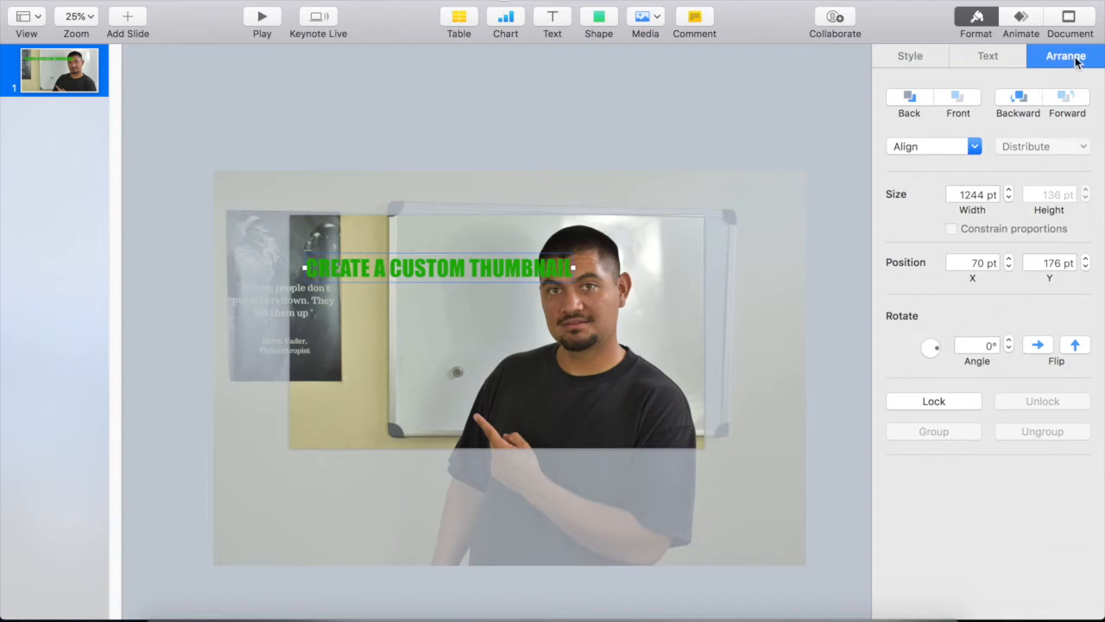
left_click(939, 350)
left_click_drag(939, 350, 945, 357)
left_click_drag(944, 354, 978, 341)
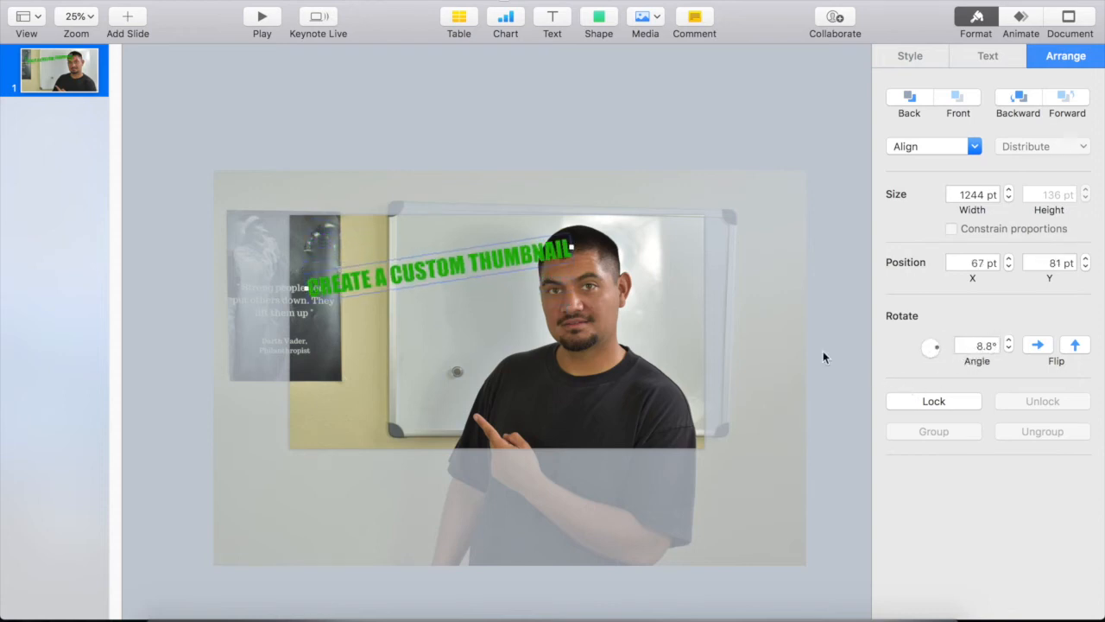
left_click_drag(460, 263, 451, 248)
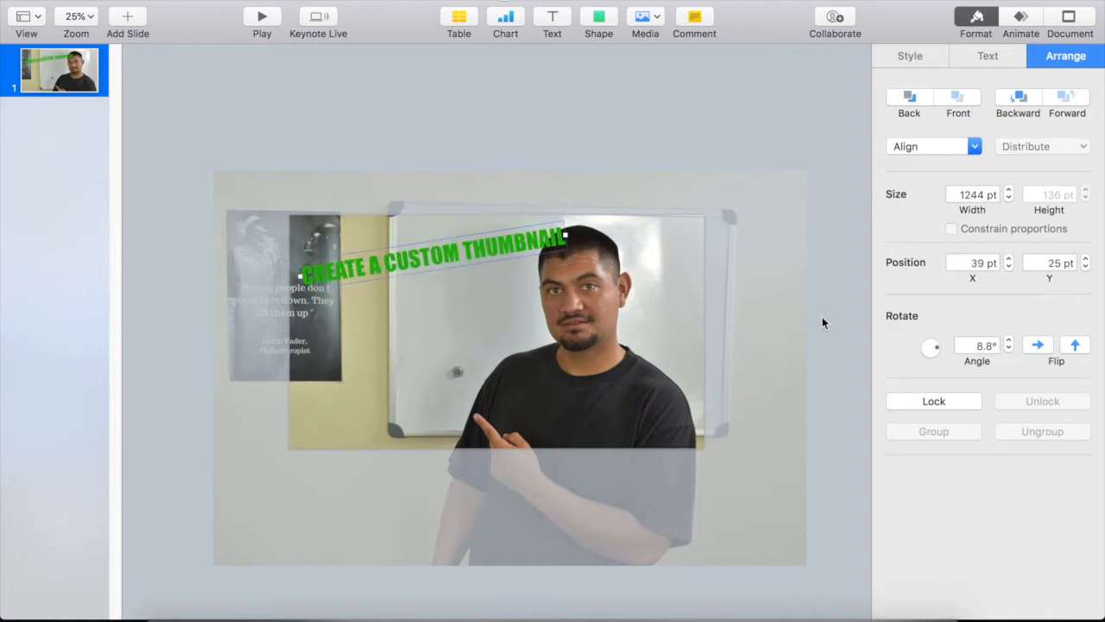
left_click_drag(937, 349, 938, 351)
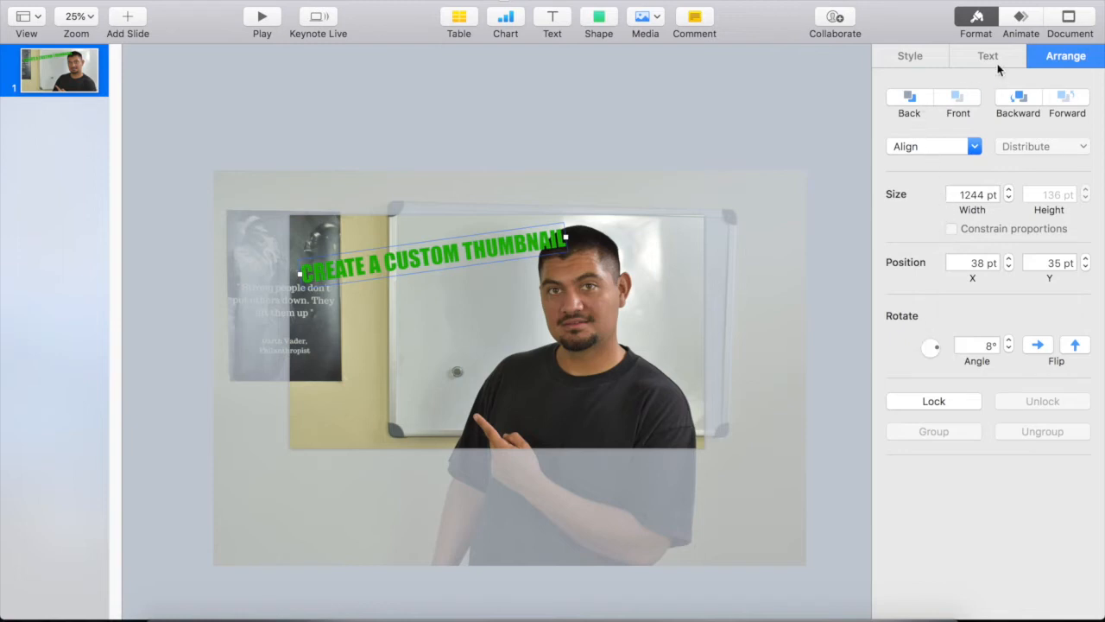
Add a black text shadow to the green caption and set the shadow angle to about 324°
left_click(838, 126)
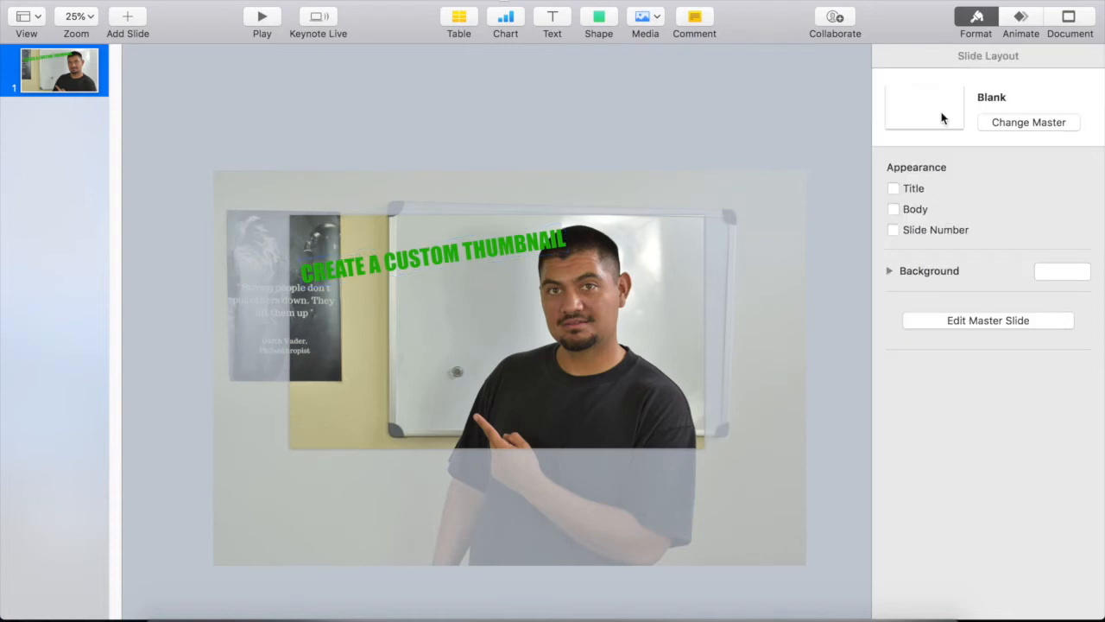
left_click(485, 264)
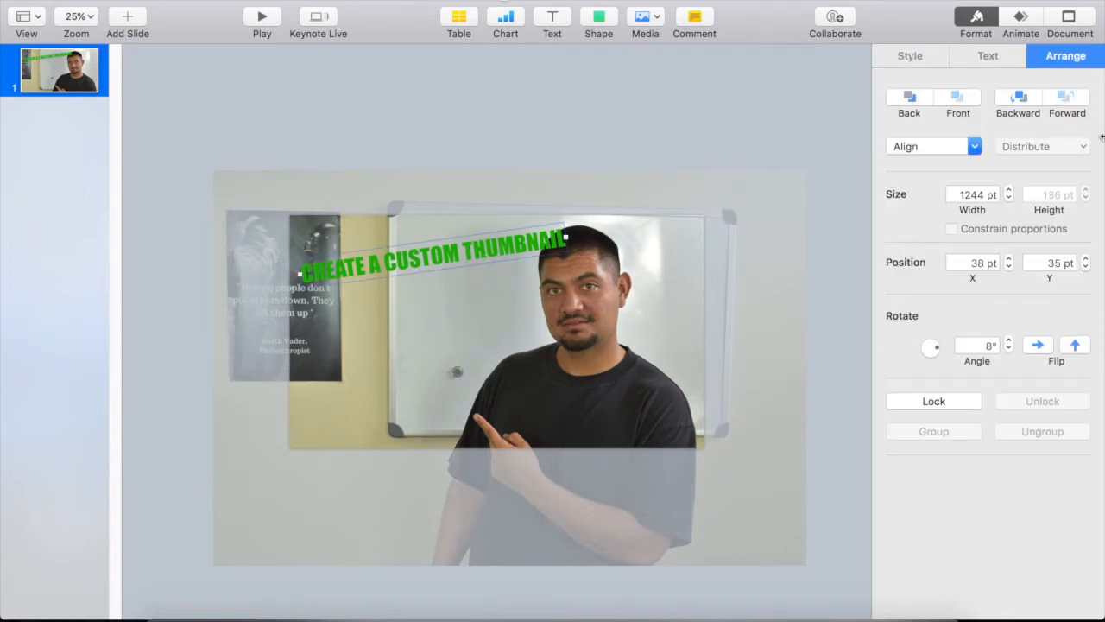
left_click(914, 56)
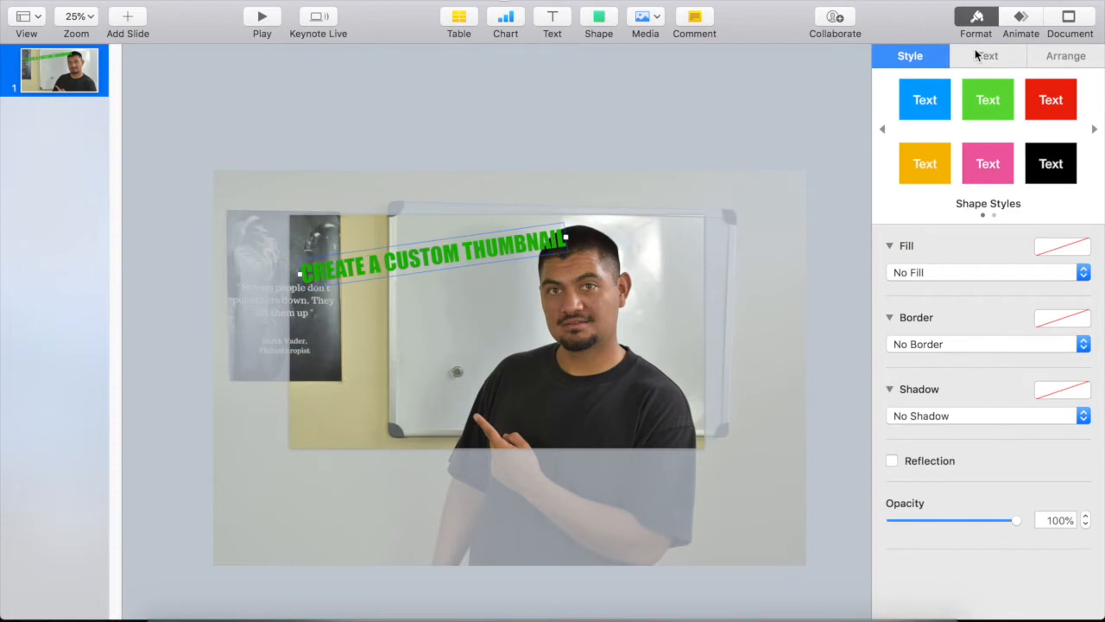
left_click(977, 53)
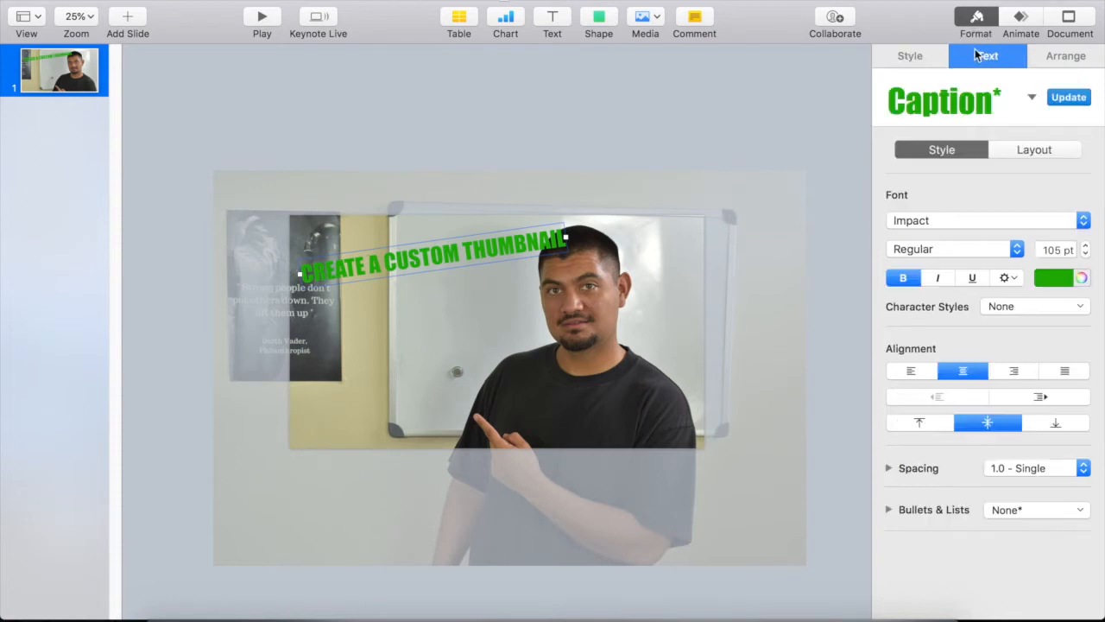
left_click(1009, 278)
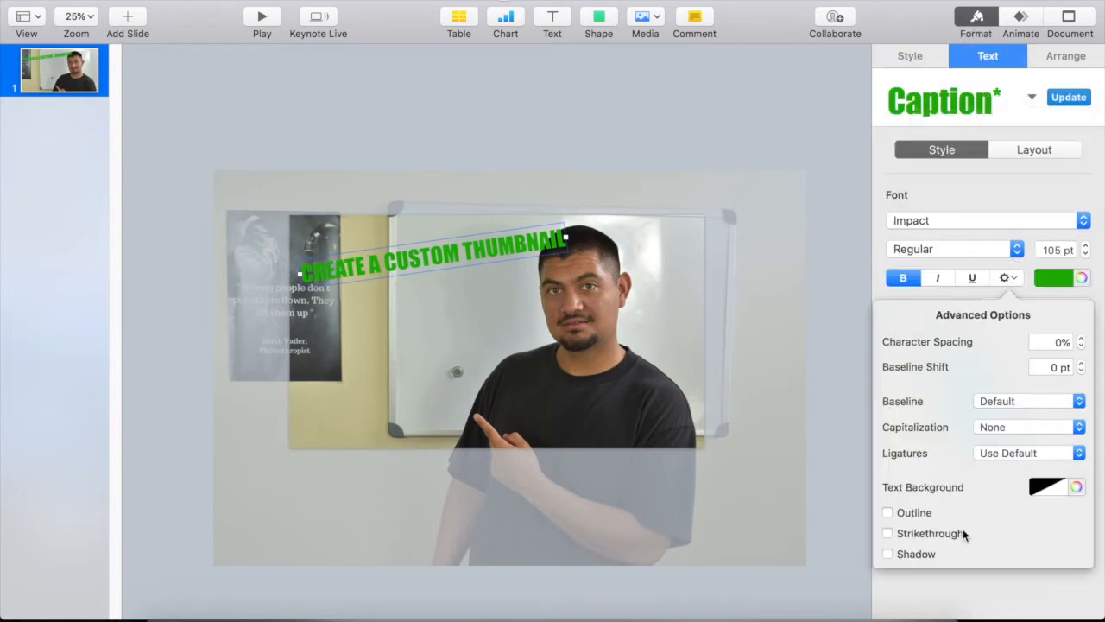
left_click(887, 555)
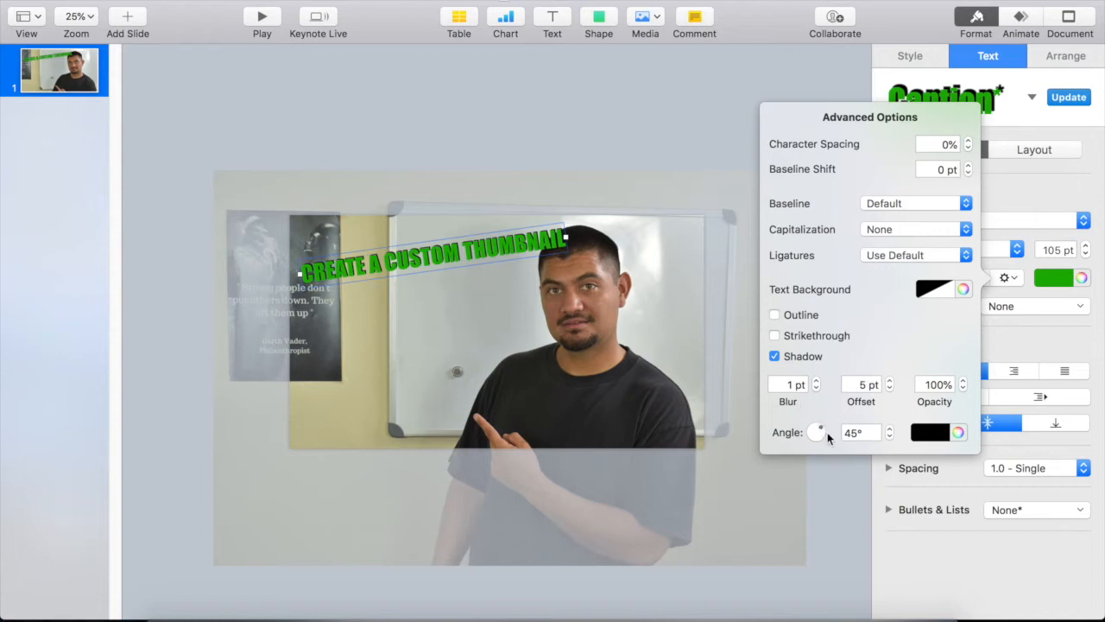
left_click_drag(816, 430, 857, 465)
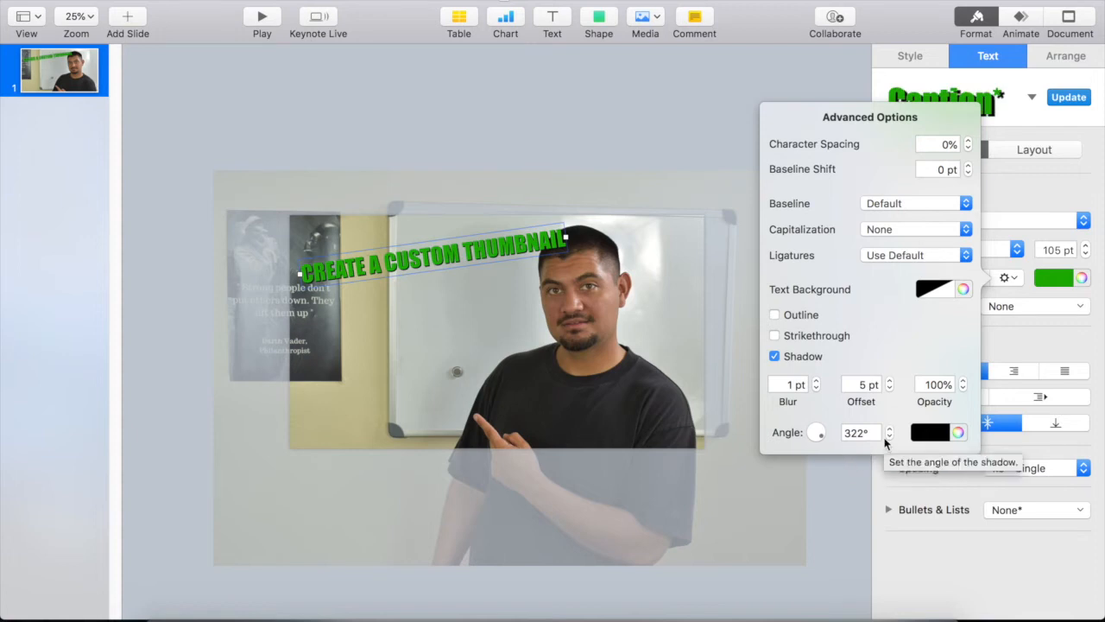
left_click(964, 382)
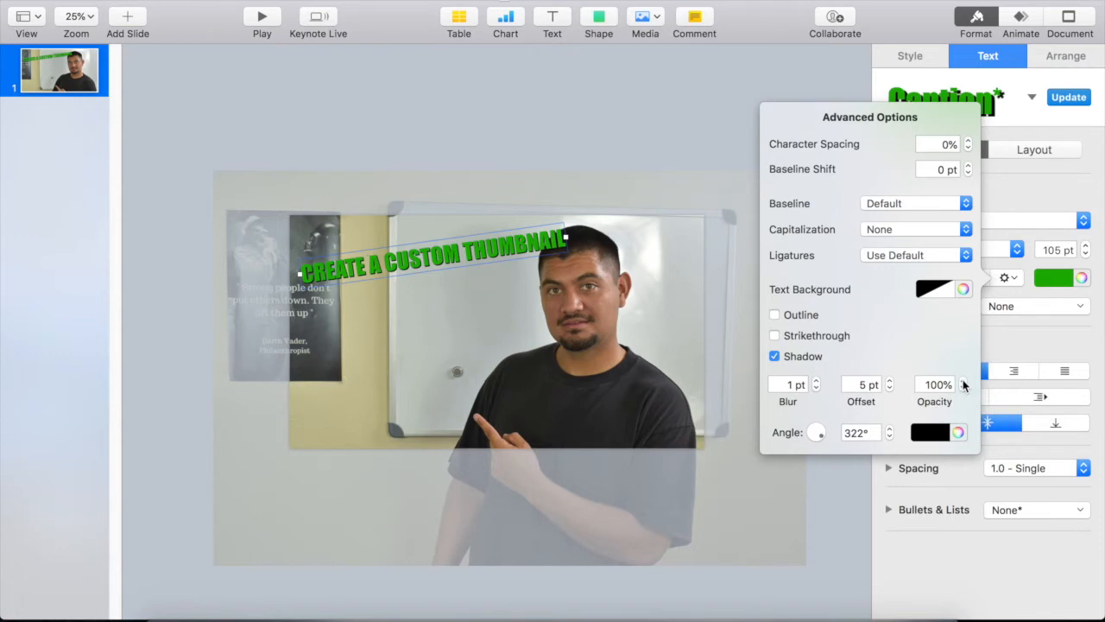
mouse_move(831, 439)
left_mouse_down()
mouse_move(817, 440)
mouse_move(835, 446)
left_mouse_up()
Try the strikethrough and outline effects on the green caption, turning each one off again
left_click(775, 336)
left_click(774, 336)
left_click(773, 315)
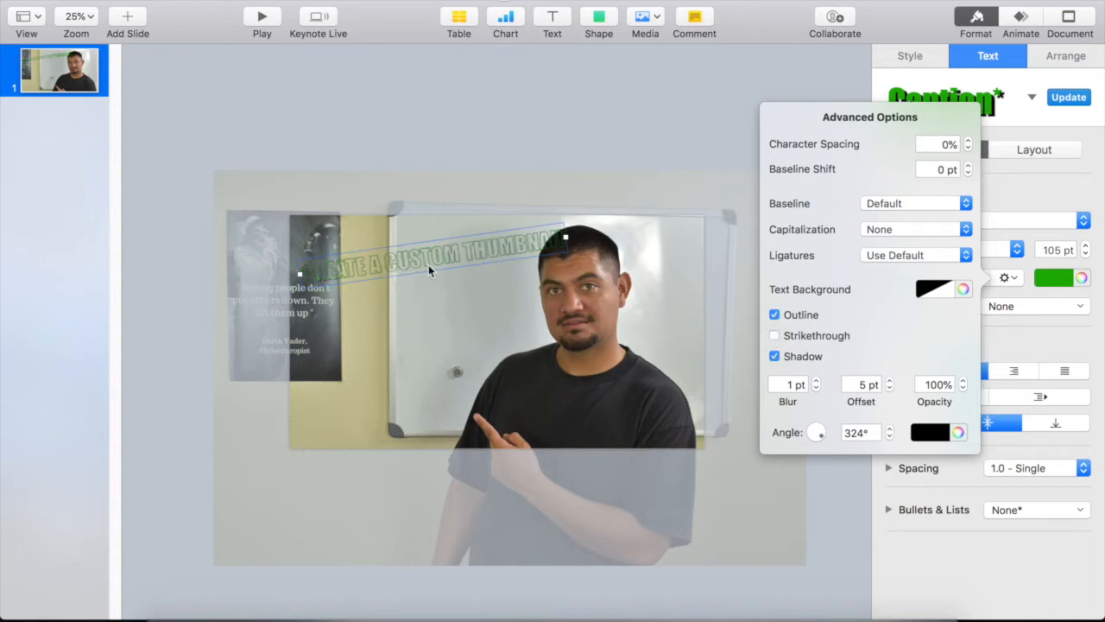
left_click(775, 315)
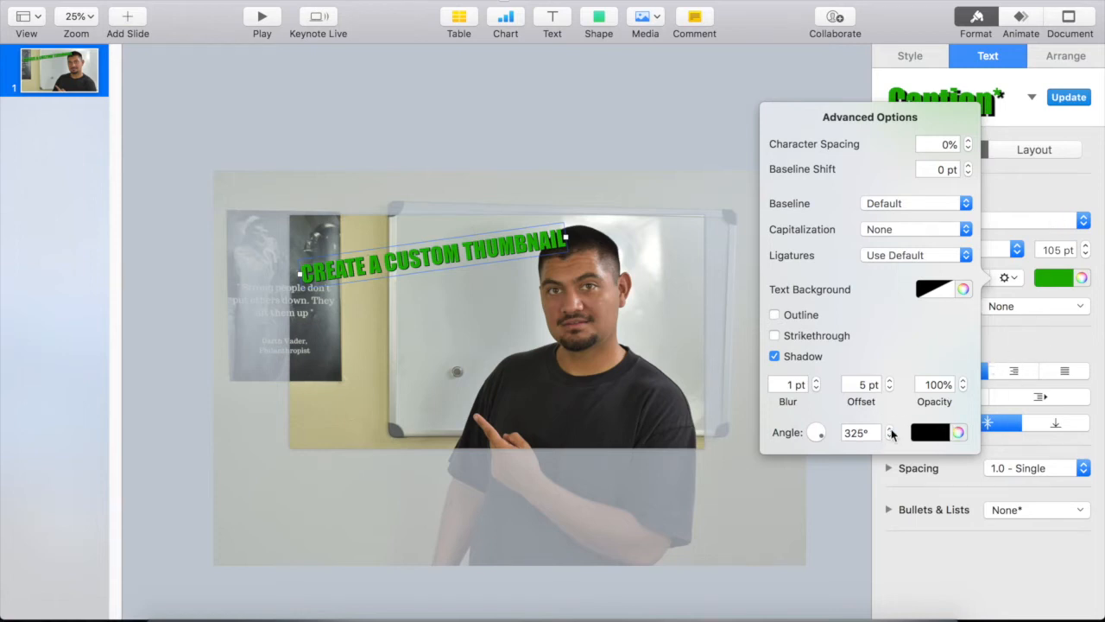
left_click(1030, 349)
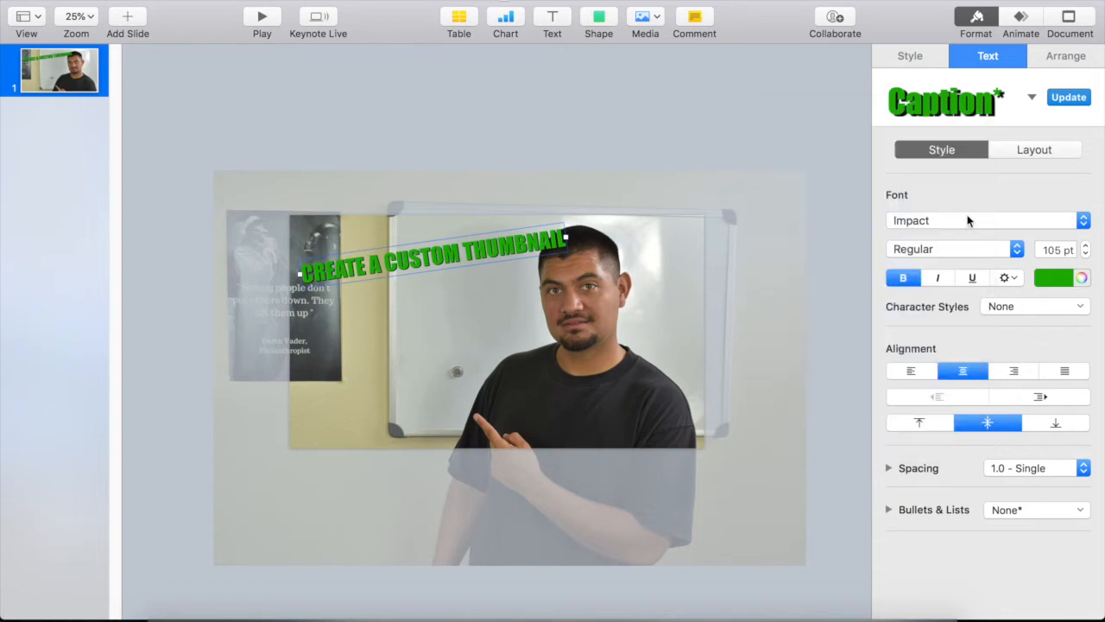
Increase the green caption's font size to 116 pt and nudge the caption slightly right
left_click(1086, 245)
left_click(1086, 246)
left_click(1085, 245)
left_click(1086, 246)
left_click_drag(532, 247, 548, 243)
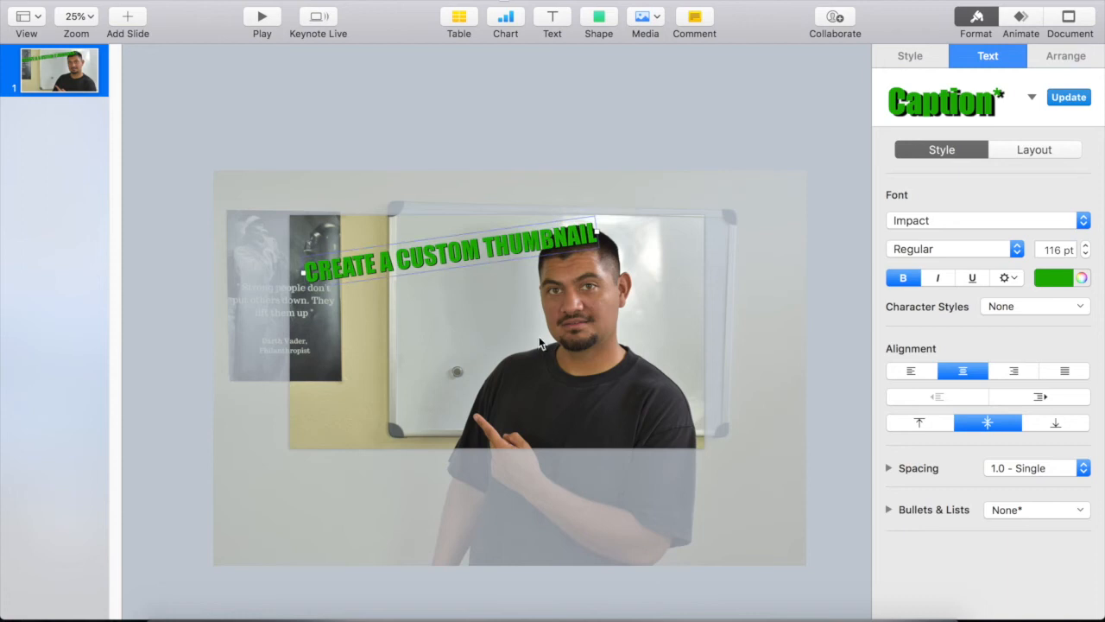
Add a second text box reading "USING KEYNOTE" and set its font size to 105 pt
left_click(559, 26)
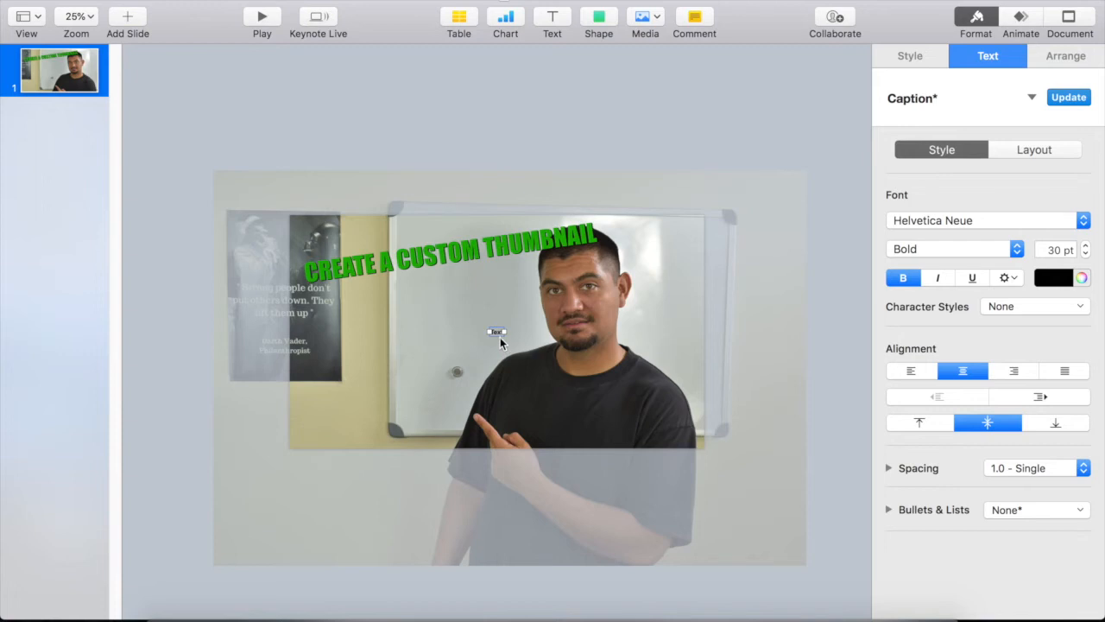
type("USING KEYNOTE")
left_click_drag(522, 335, 440, 330)
left_click(1068, 250)
type("105")
key("Return")
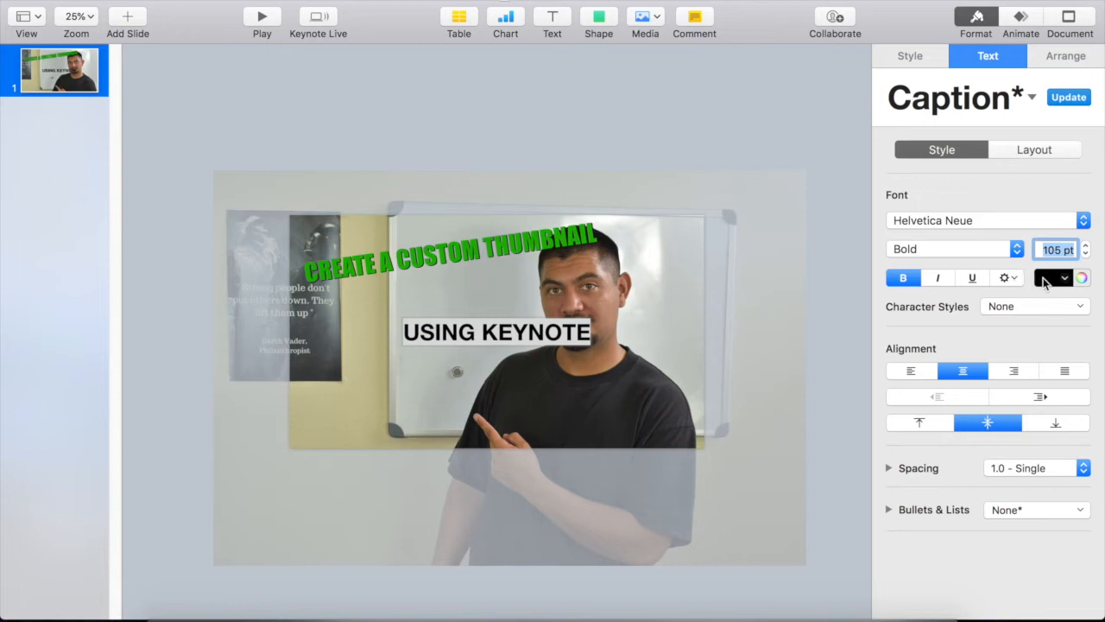
Color the "USING KEYNOTE" text light yellow first, and replace that with the darker golden yellow
left_click(1045, 281)
left_click(1009, 316)
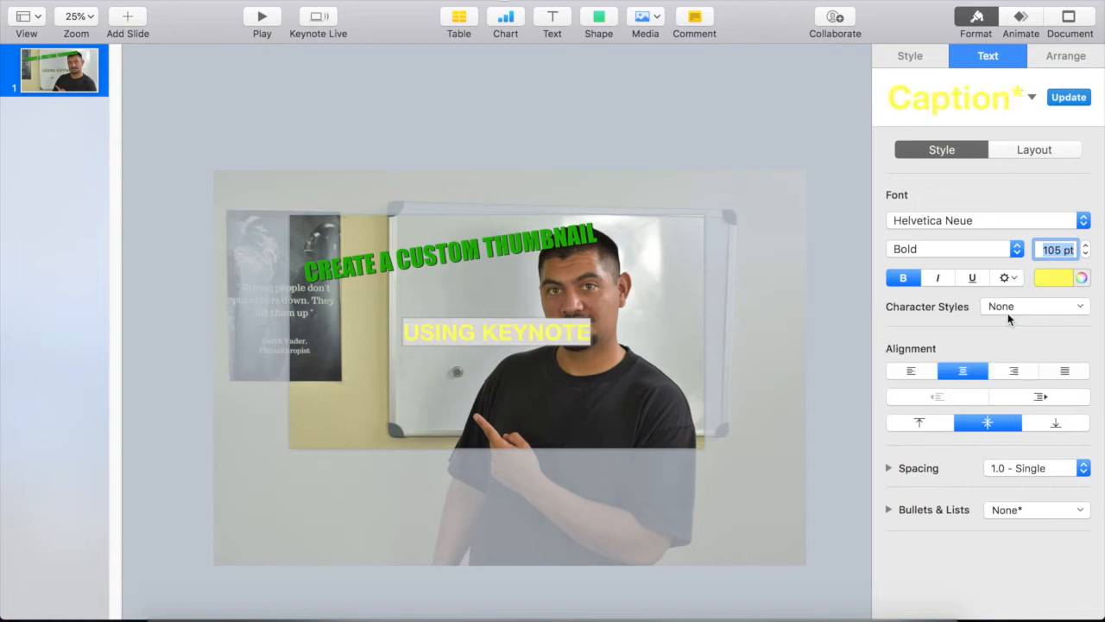
left_click(1050, 277)
left_click(1015, 333)
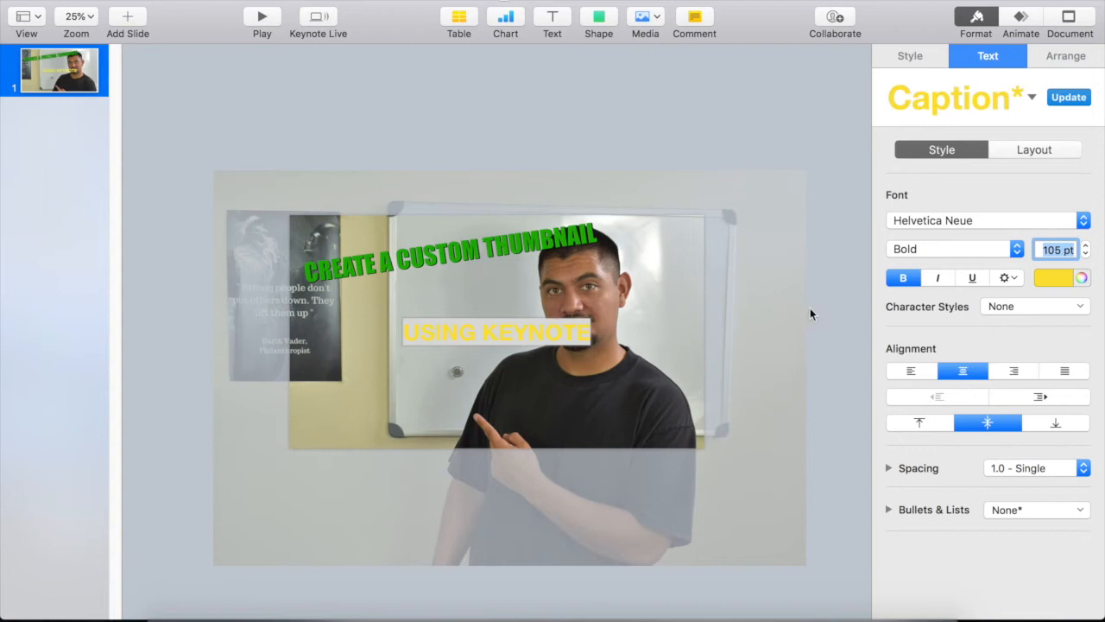
Rotate "USING KEYNOTE" to about 7.6° and place it directly below the green caption, beside the man's face
left_click(1044, 60)
left_click_drag(934, 351, 938, 348)
left_click_drag(518, 345, 456, 315)
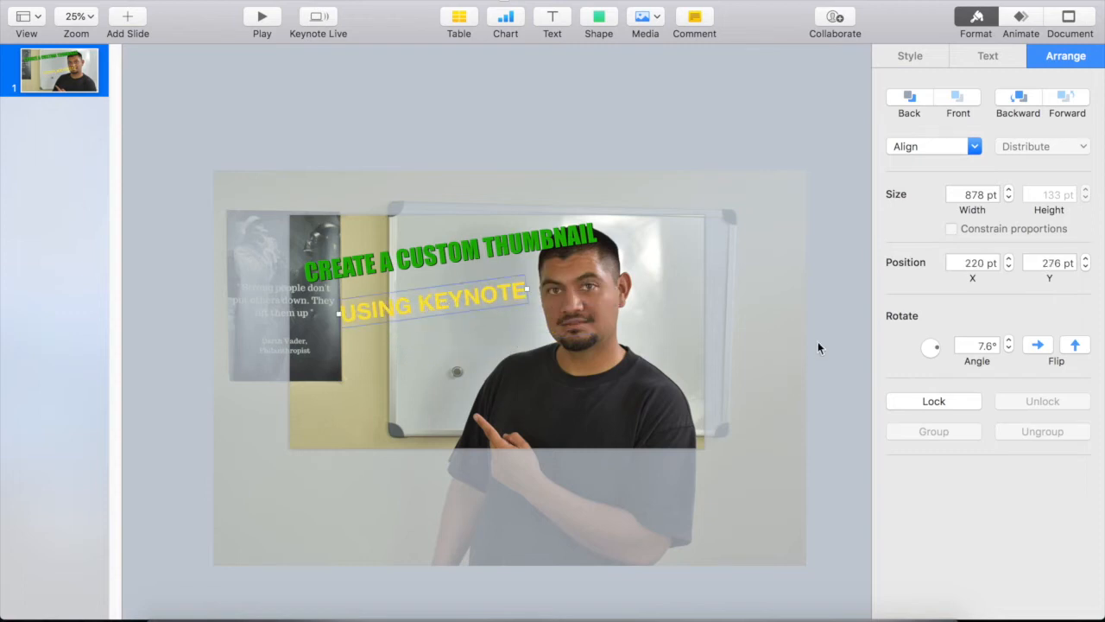
Add a black text shadow to "USING KEYNOTE" with the shadow angle at about 308°
left_click(992, 56)
left_click(1009, 279)
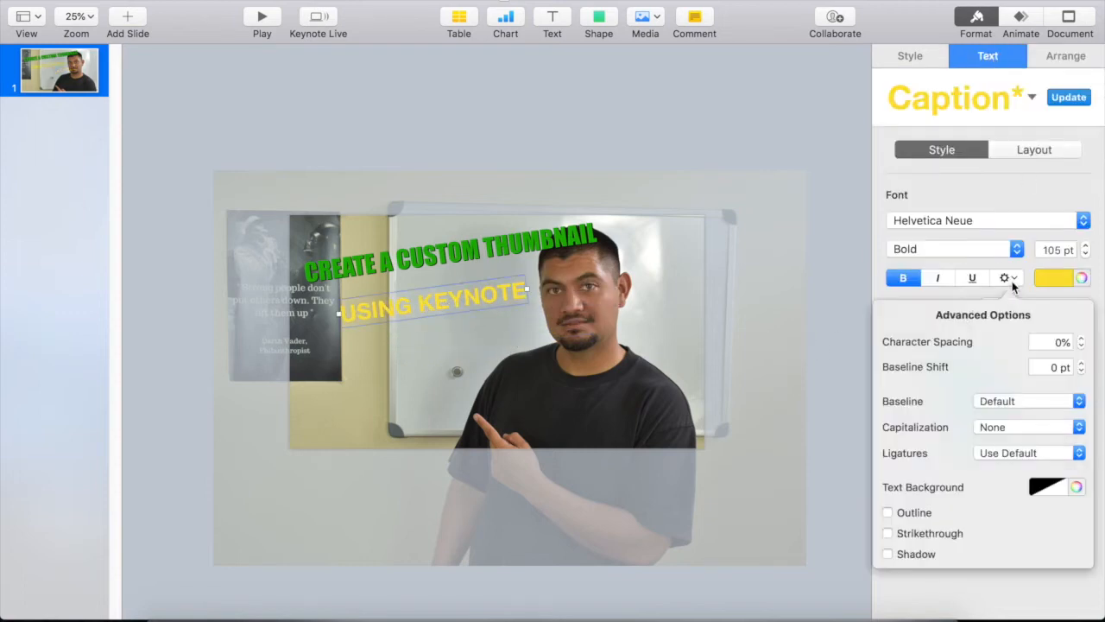
left_click(888, 555)
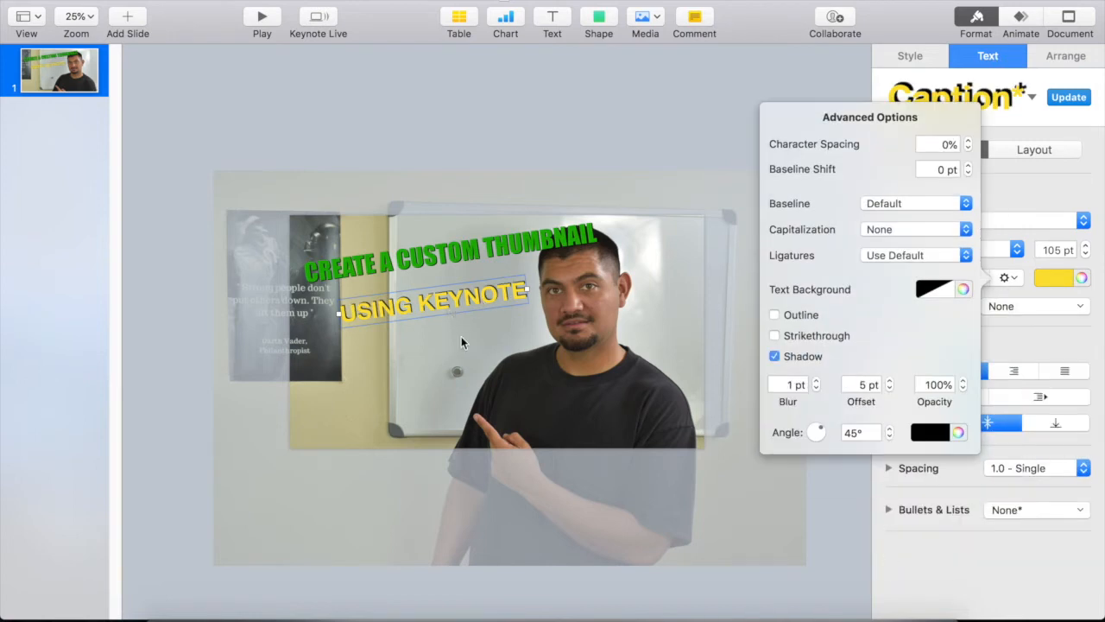
left_click_drag(820, 431, 832, 449)
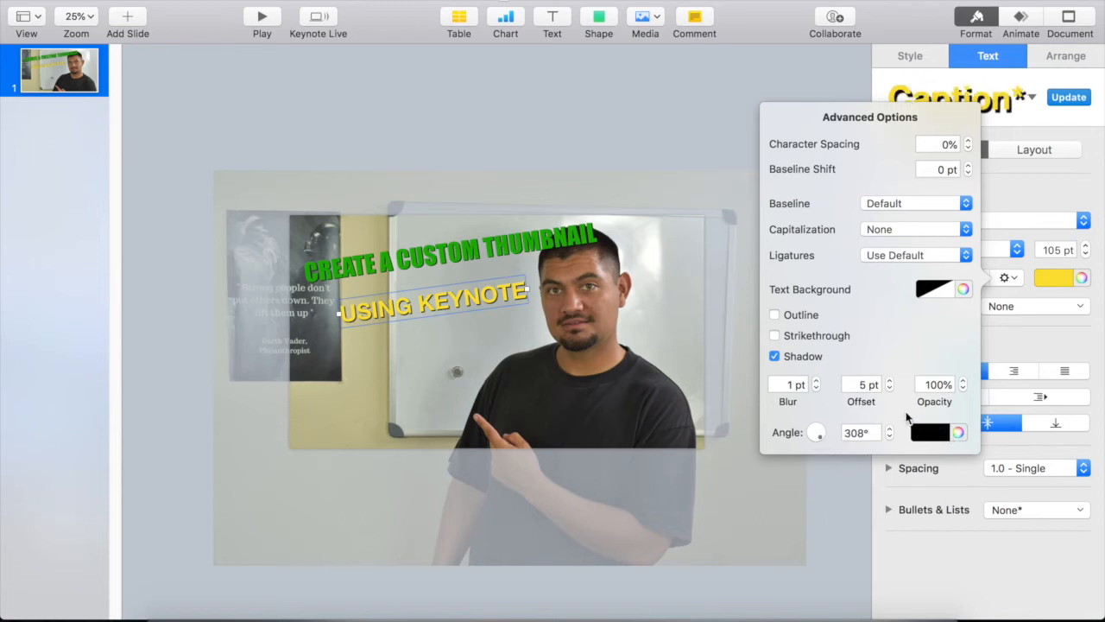
Try shadow offsets of 50 pt and 10 pt on "USING KEYNOTE" and settle on 20 pt
left_click_drag(890, 382, 892, 384)
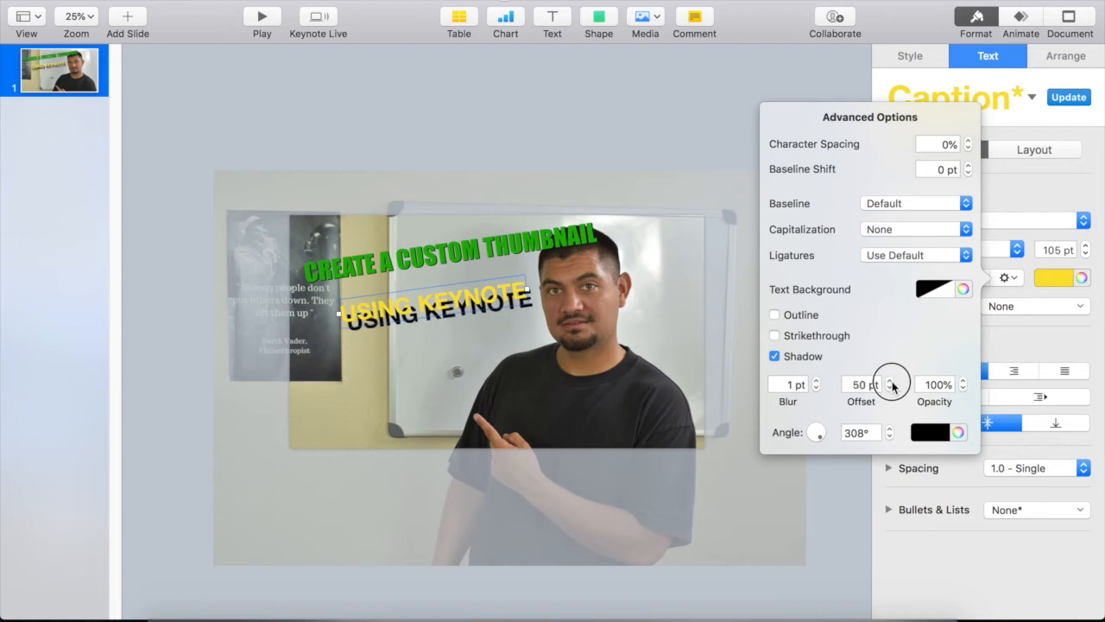
left_click(862, 385)
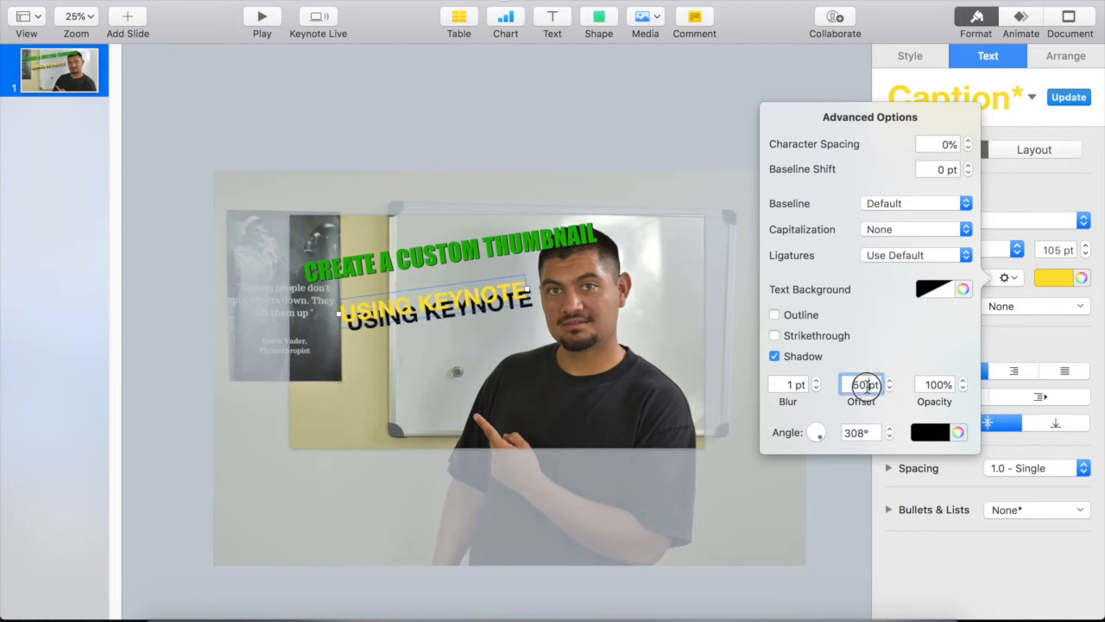
double_click(858, 385)
type("10")
key("Return")
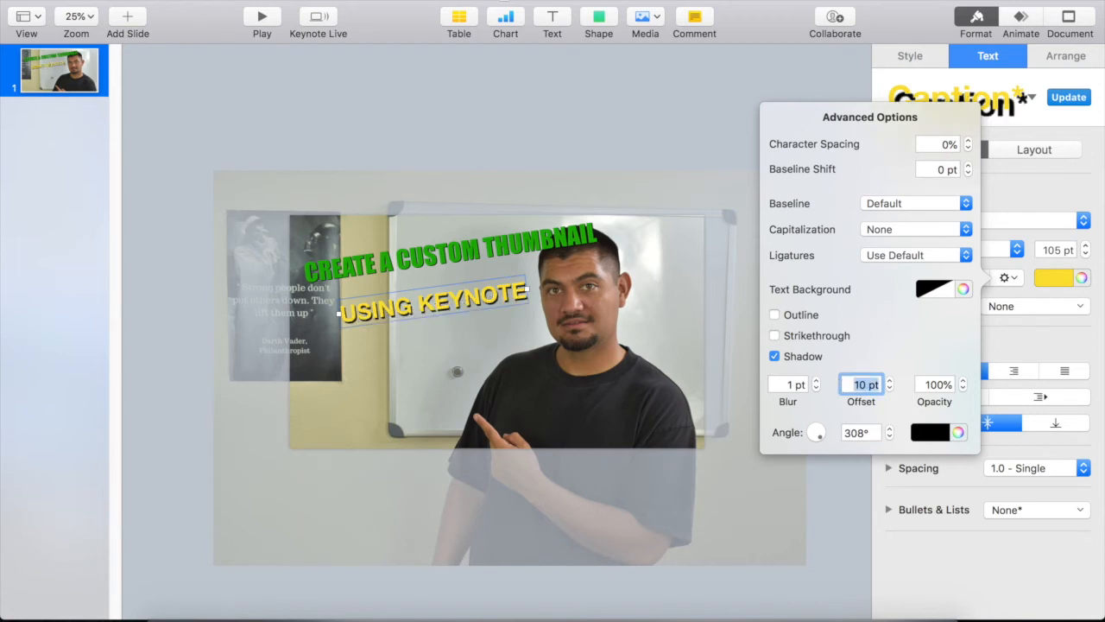
type("20")
key("Return")
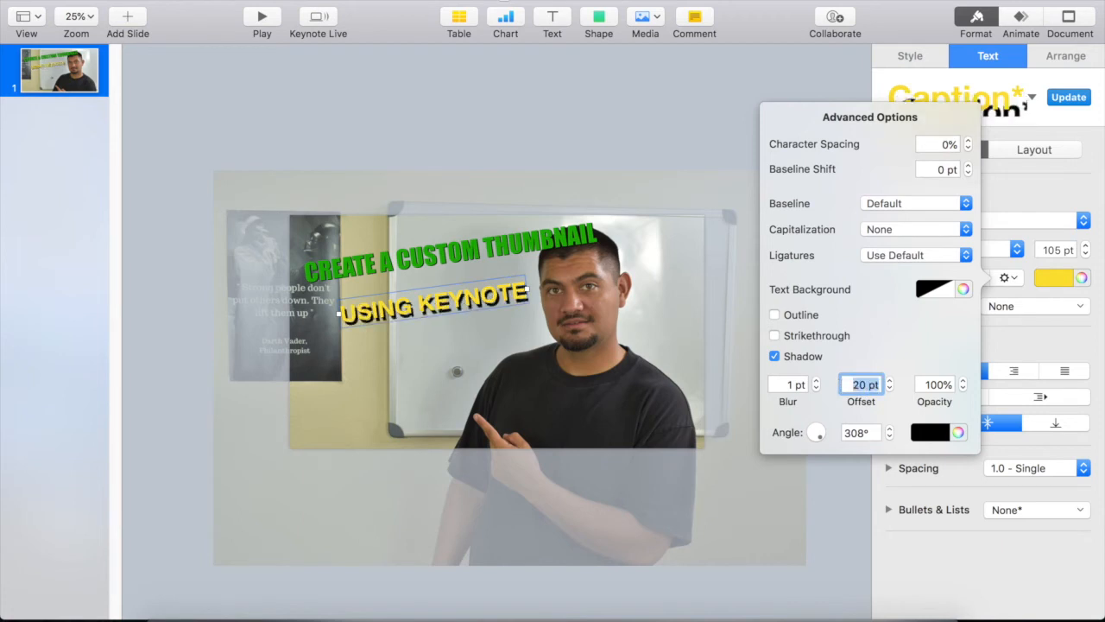
left_click(631, 129)
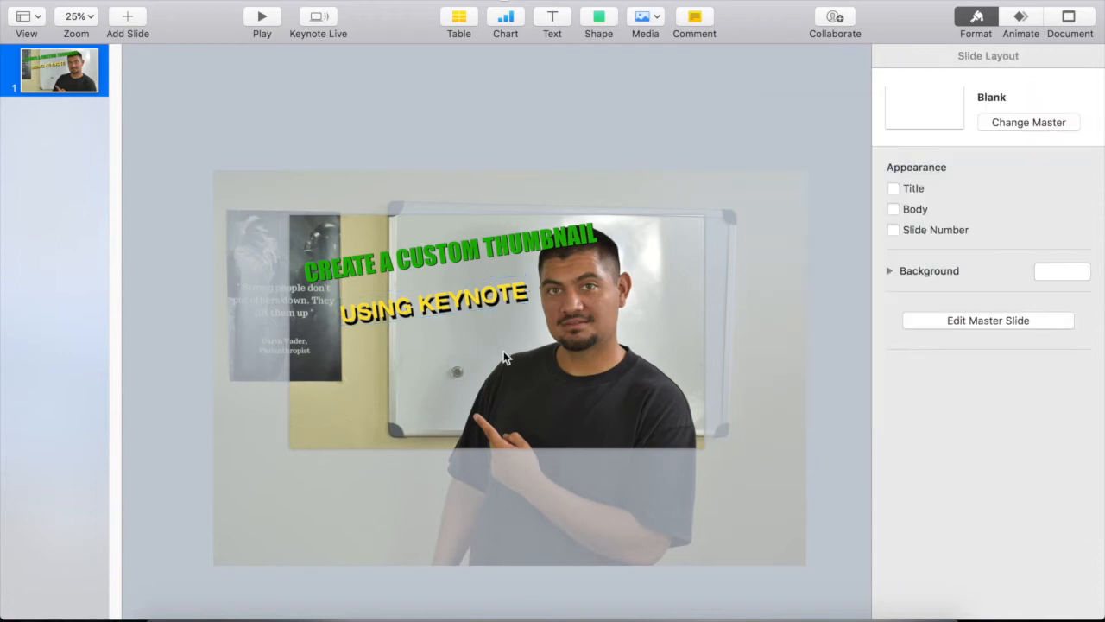
Add a third text box reading "FOR NEWBIES" and set its font size to 110 pt
left_click(549, 24)
type("FOR NEWBIES")
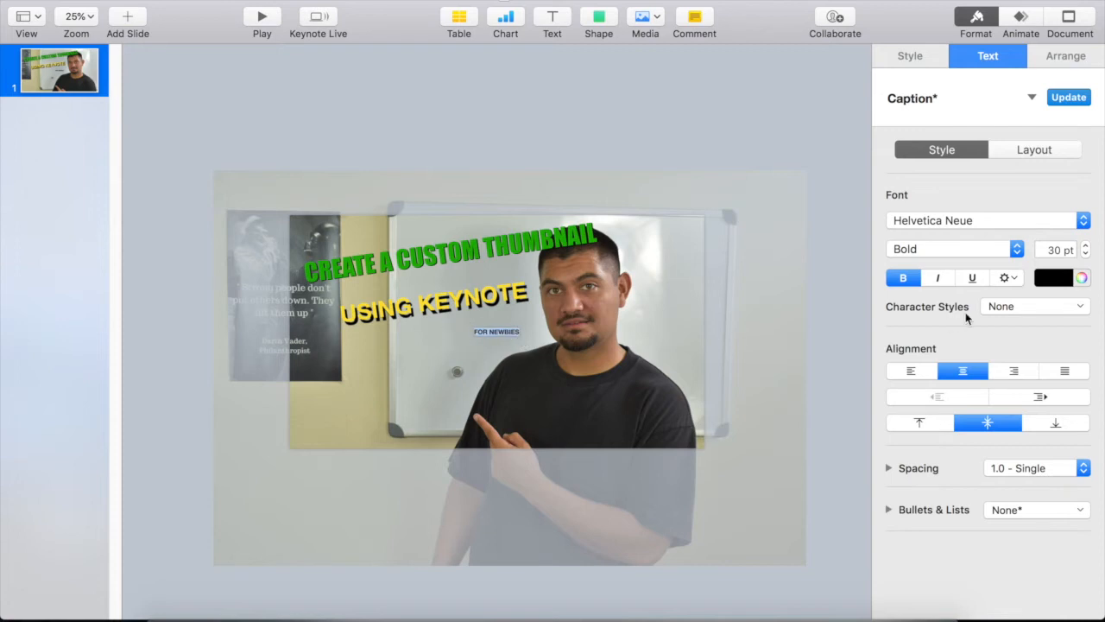
left_click(1061, 250)
double_click(1062, 250)
type("110")
key("Return")
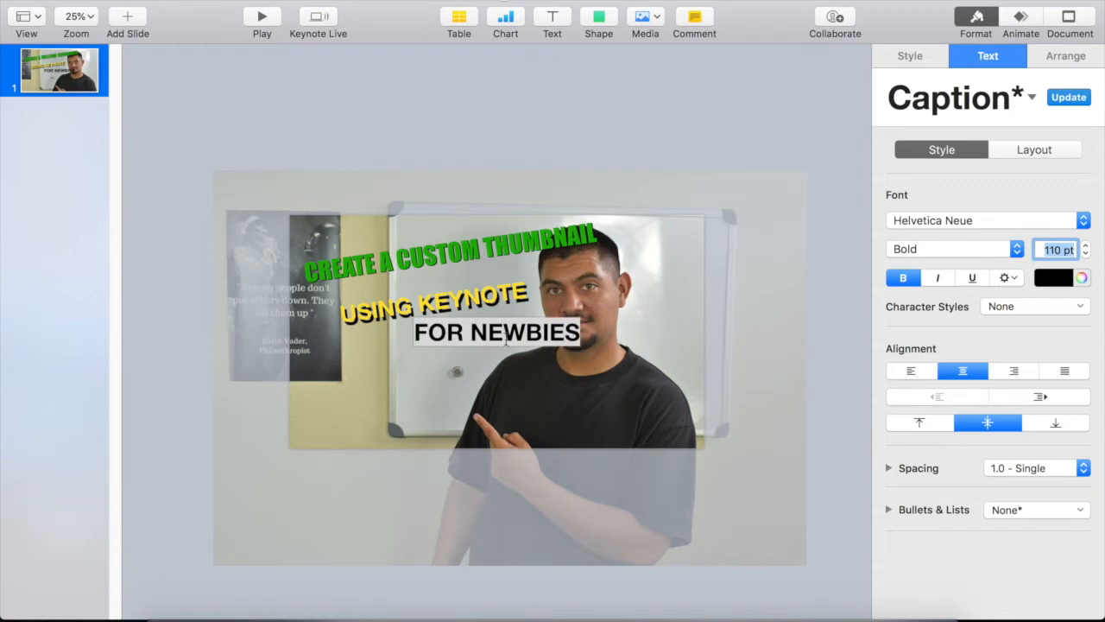
Rotate "FOR NEWBIES" to about 9.6° and move it below "USING KEYNOTE", left of the man's shoulder
left_click(1076, 62)
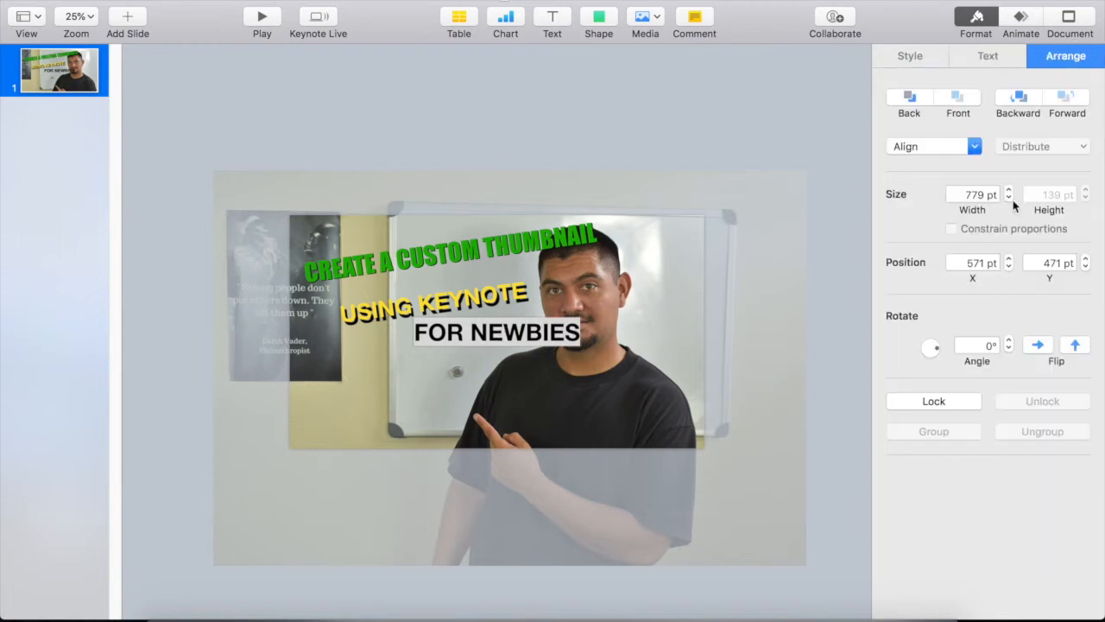
left_click_drag(937, 355, 942, 349)
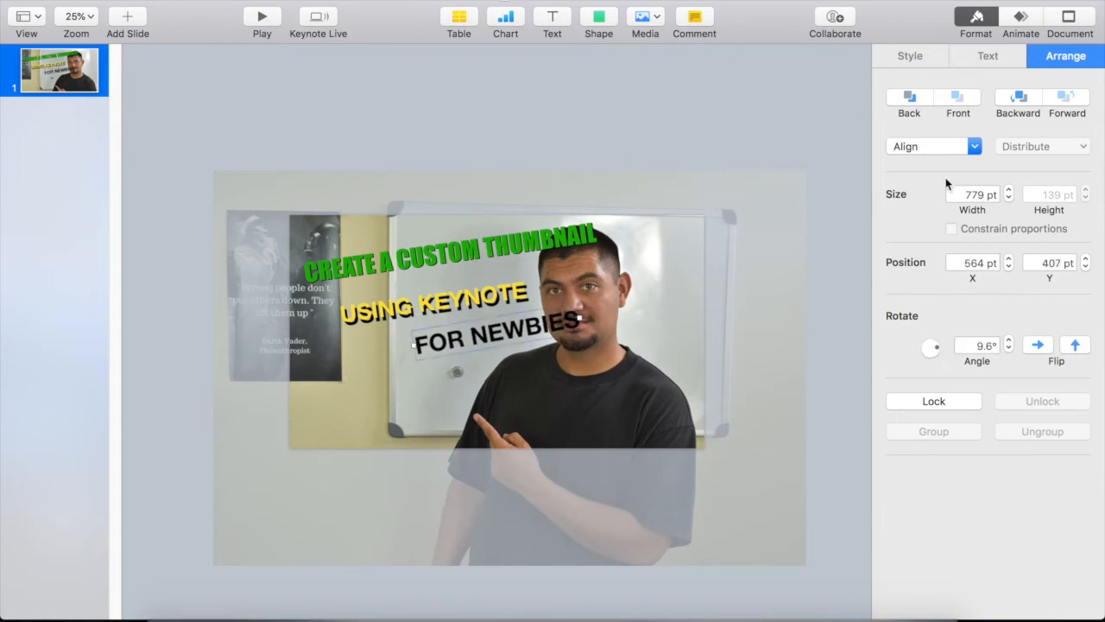
left_click(1000, 55)
left_click(511, 129)
left_click_drag(505, 338, 411, 376)
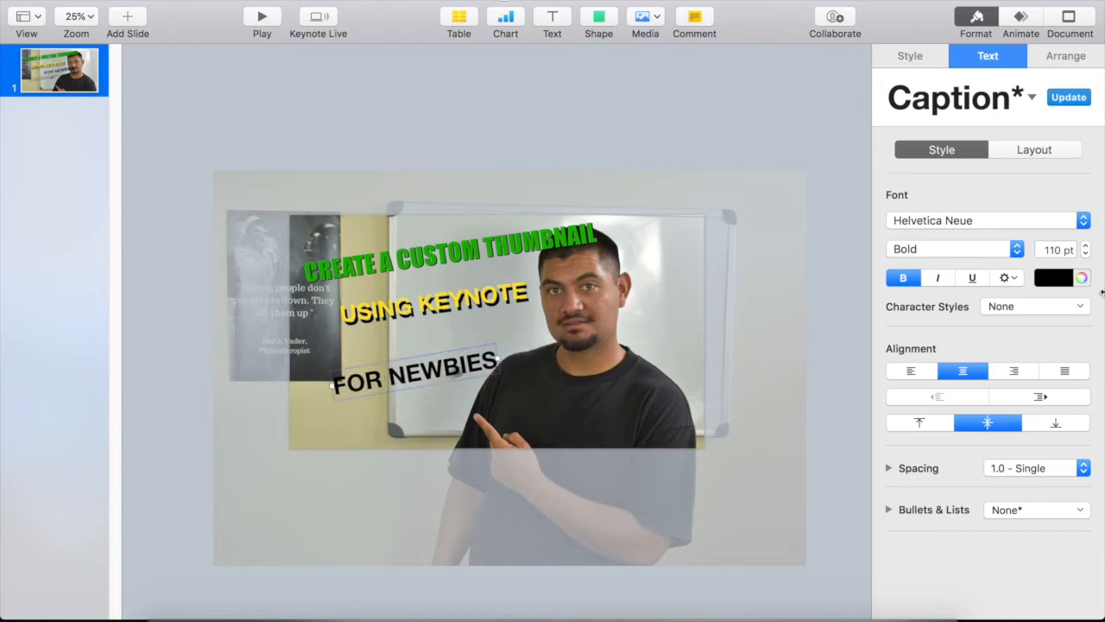
Try dark red on the "FOR NEWBIES" text and settle on bright red
left_click(1061, 280)
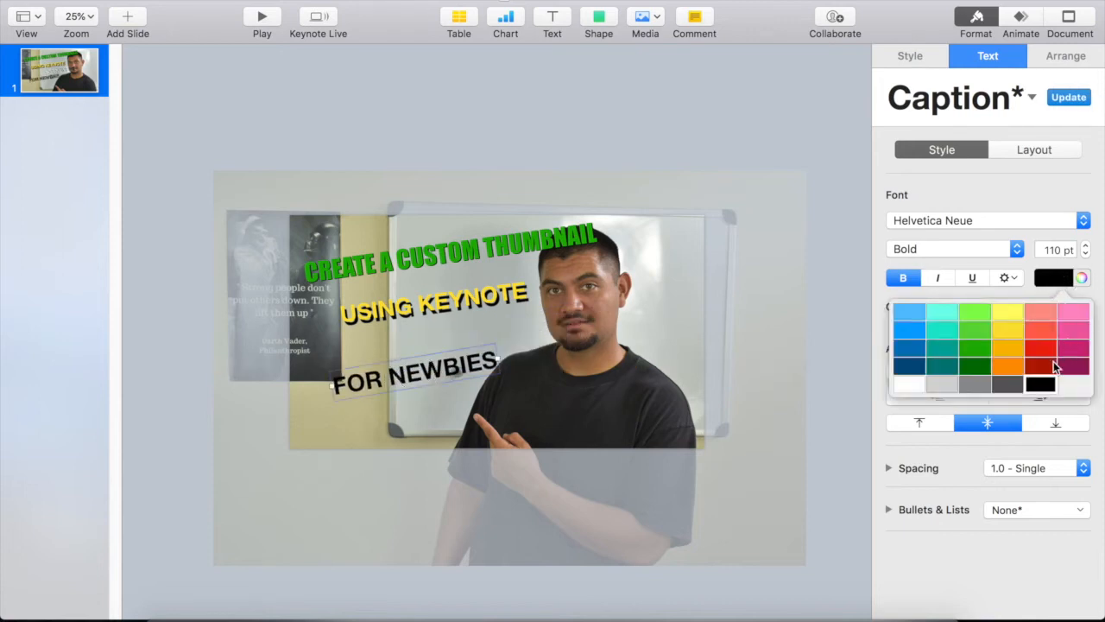
left_click(1052, 368)
left_click(1054, 281)
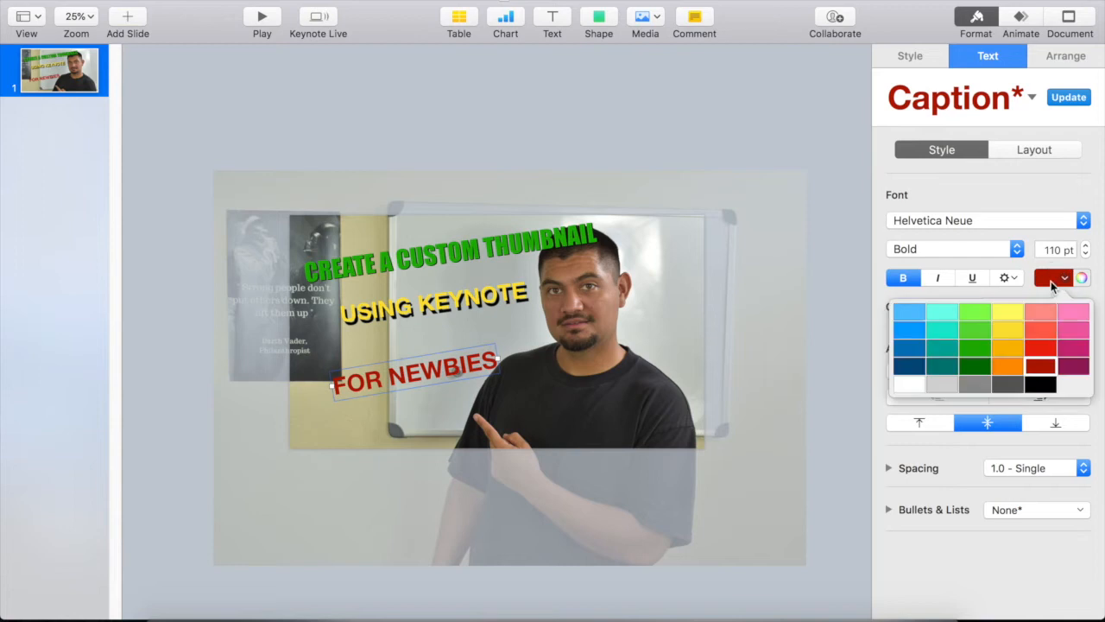
left_click(1056, 346)
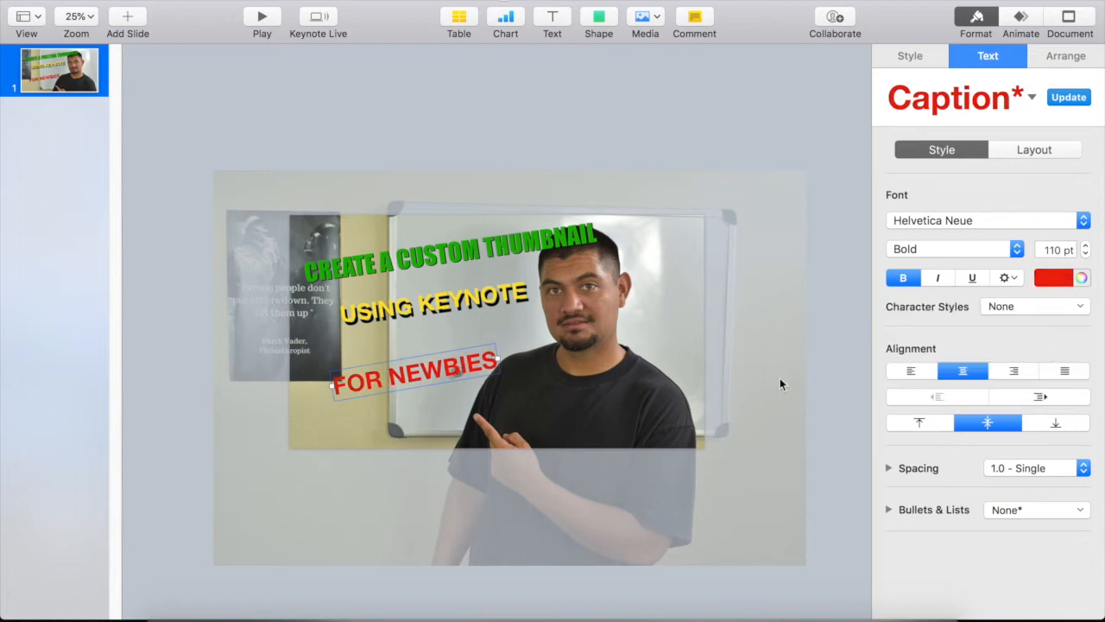
Add a black text shadow to "FOR NEWBIES" at an angle of about 314° and increase its offset
left_click(1008, 278)
left_click(888, 556)
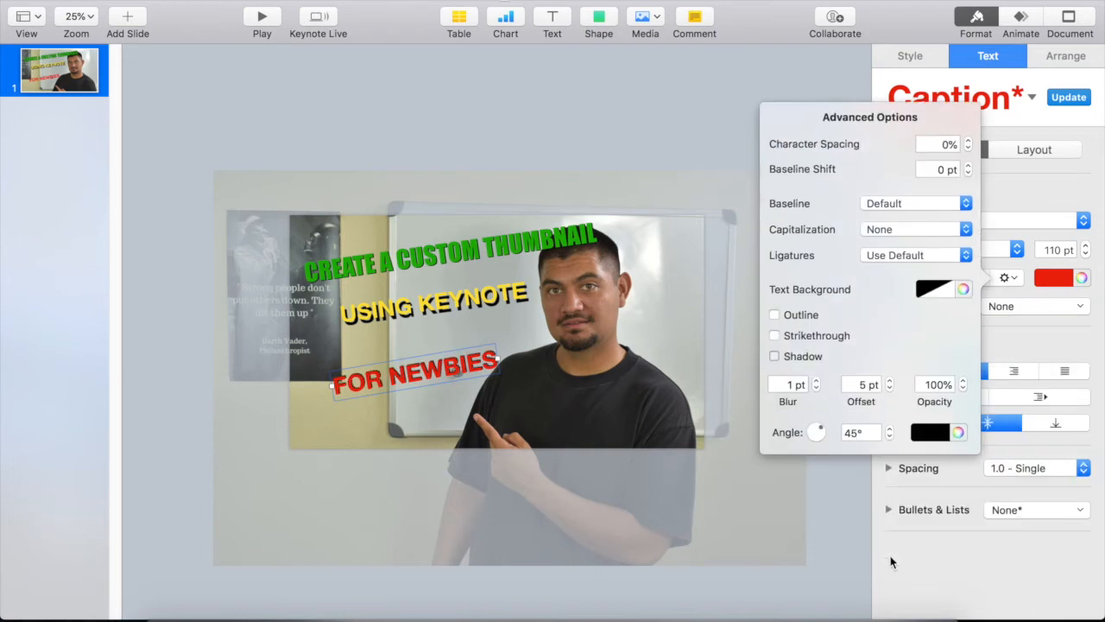
mouse_move(816, 442)
left_mouse_down()
mouse_move(820, 428)
mouse_move(823, 438)
left_mouse_up()
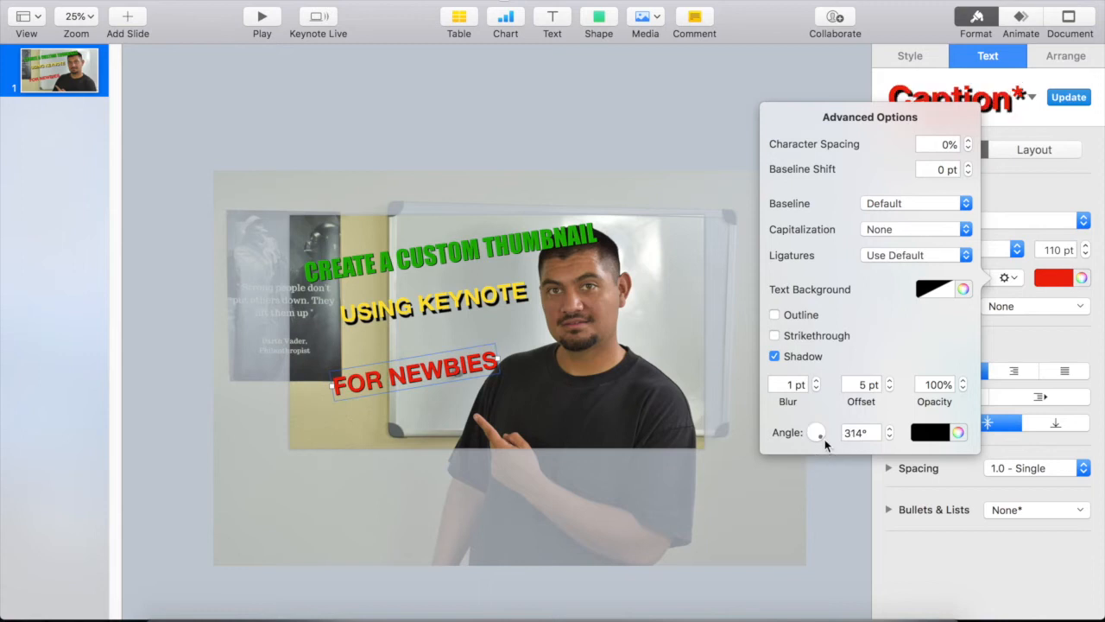
left_click(890, 381)
left_click(890, 381)
left_click(890, 382)
left_click(890, 381)
left_click(889, 382)
left_click(889, 381)
left_click(889, 382)
left_click(890, 381)
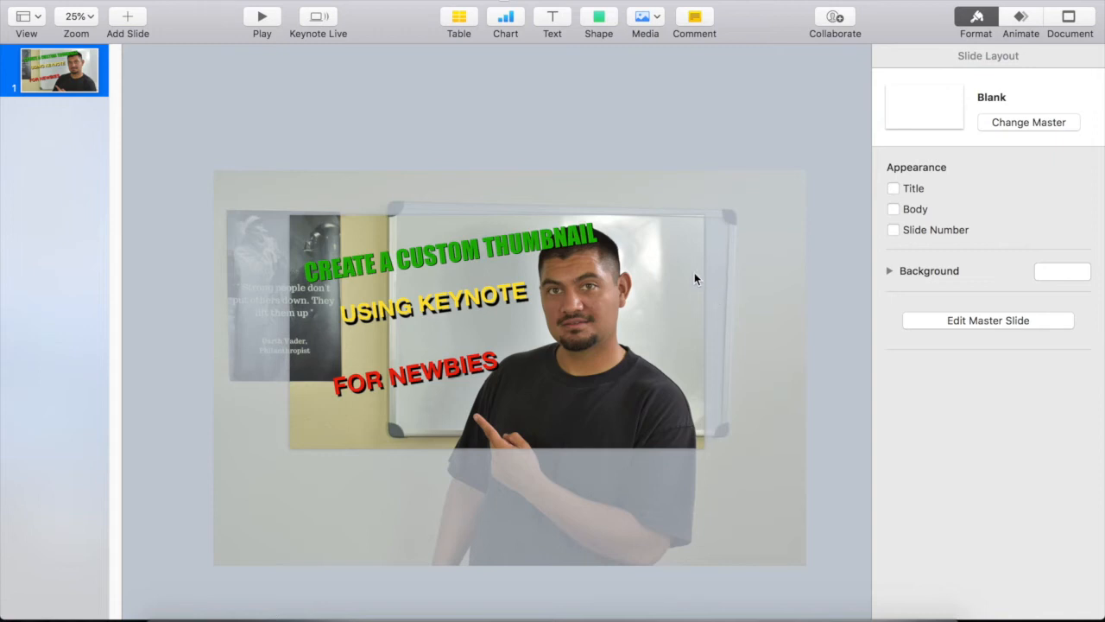
Add a straight line and stretch it vertically along the slide's full left edge
left_click(596, 18)
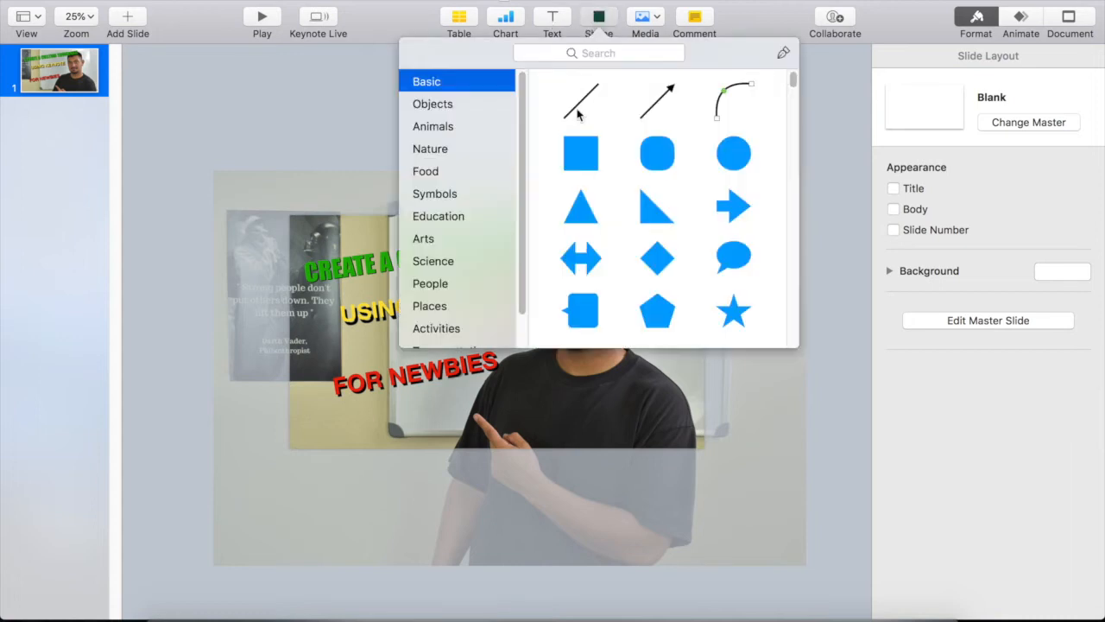
left_click(581, 104)
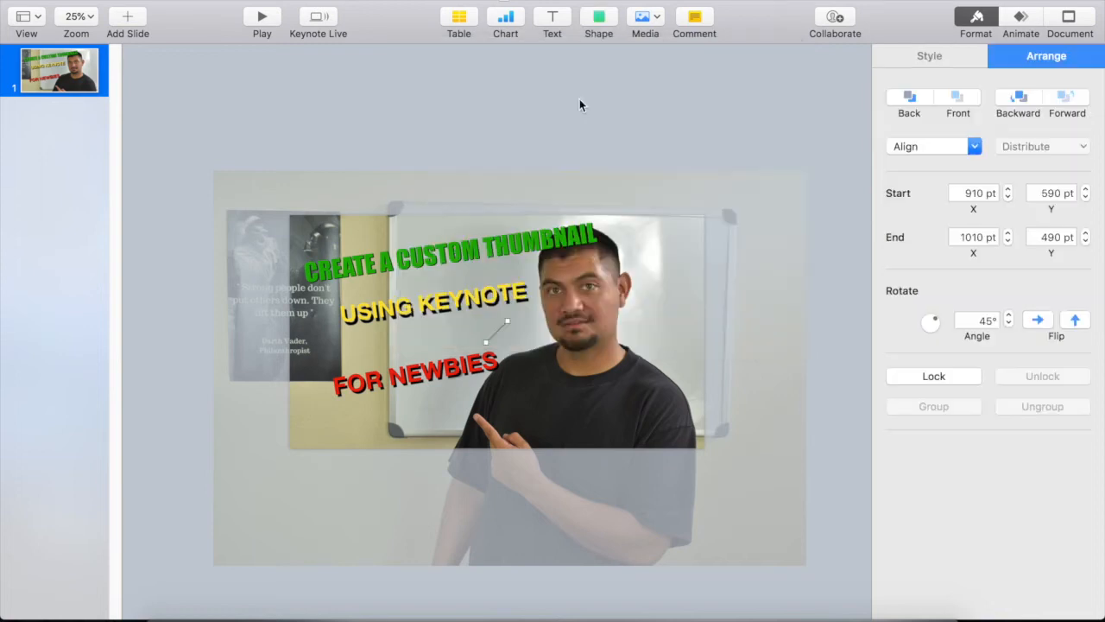
left_click_drag(502, 330, 410, 236)
left_click_drag(408, 279, 293, 314)
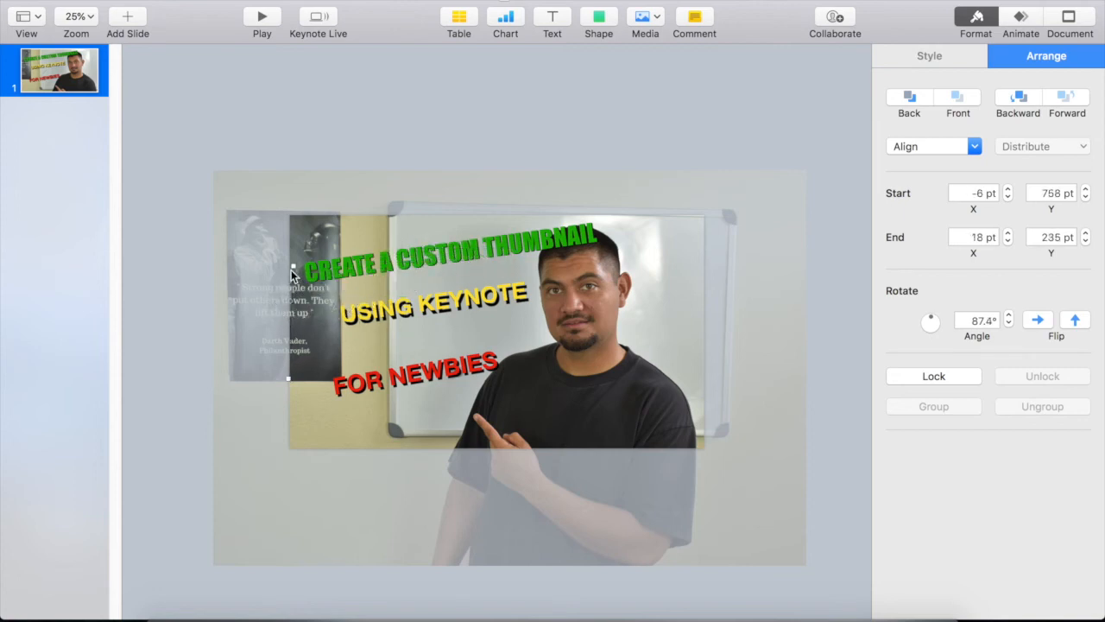
left_click_drag(292, 265, 290, 211)
left_click_drag(288, 381, 290, 450)
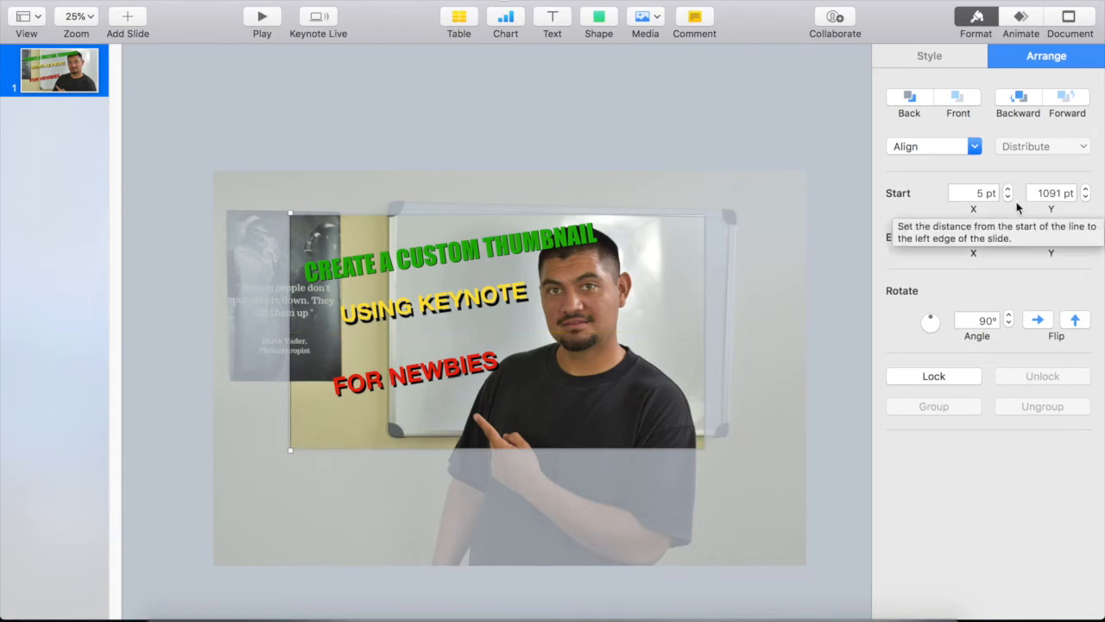
Give the left edge line a 20 pt stroke, trying dark green and settling on bright green
left_click(951, 55)
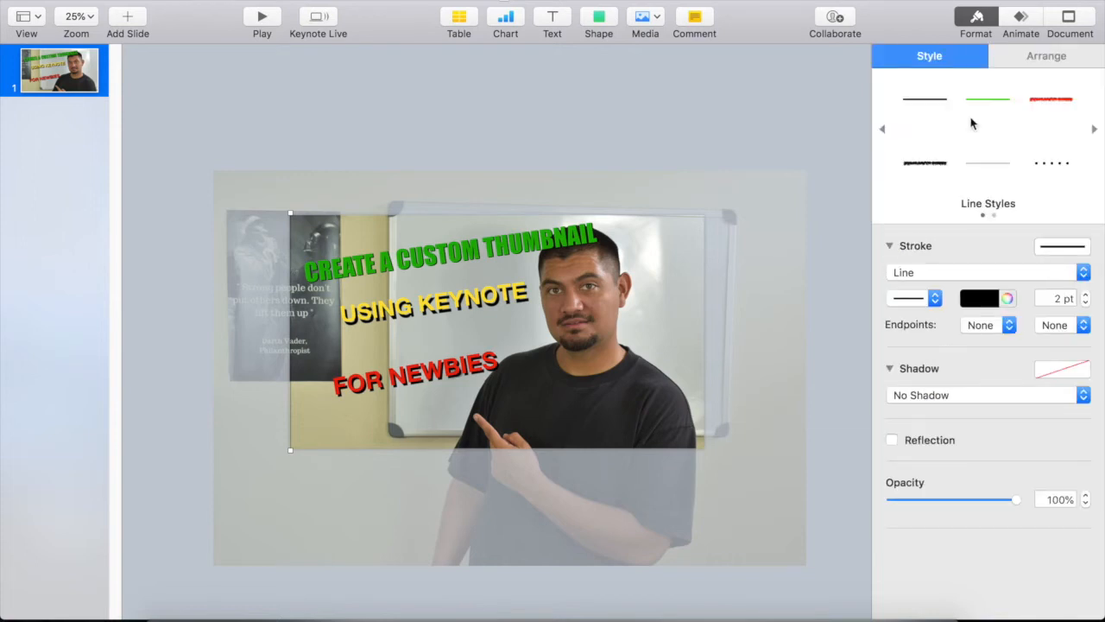
left_click(977, 298)
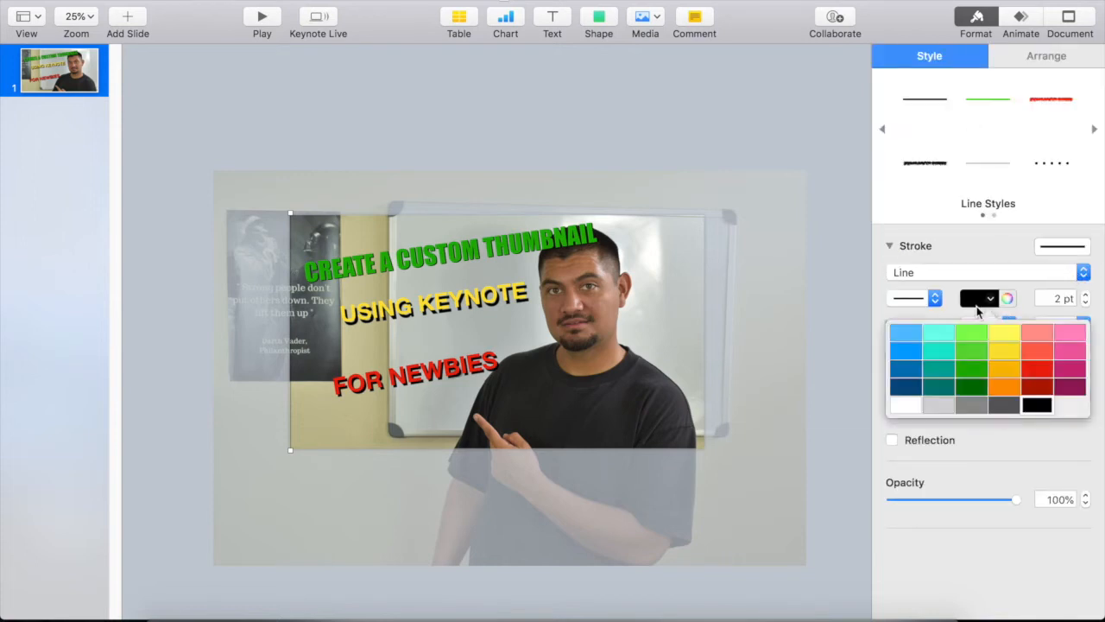
left_click(972, 388)
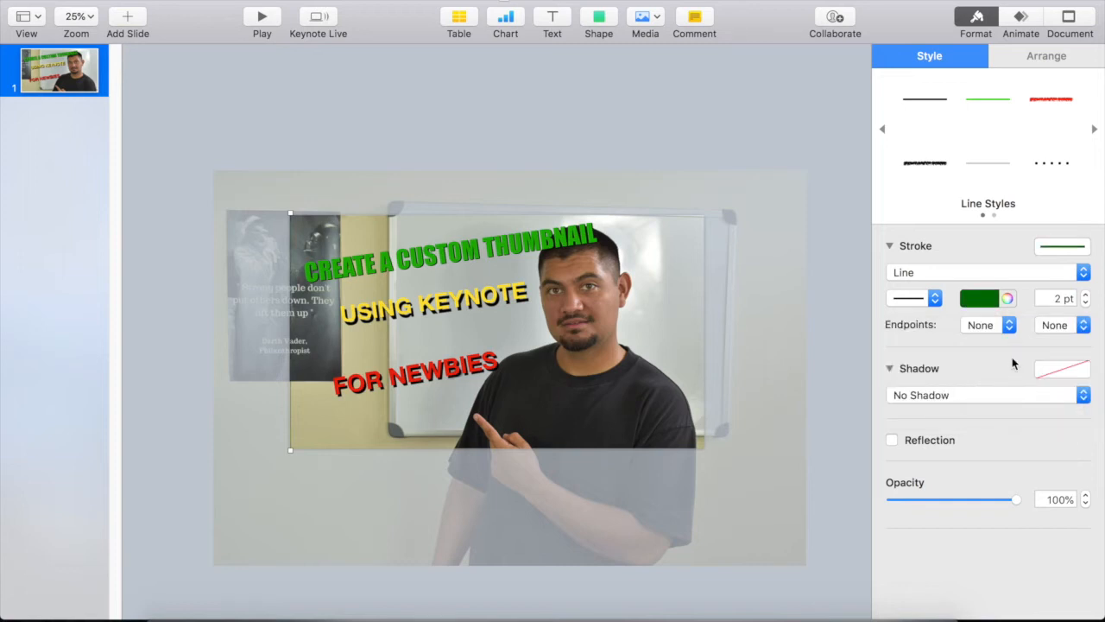
left_click(1086, 294)
left_click(1087, 295)
left_click(1086, 294)
left_click(1087, 295)
left_click(1087, 294)
left_click(1086, 295)
left_click(1086, 294)
left_click(1086, 294)
left_click(1087, 294)
left_click(1087, 295)
left_click(1086, 294)
left_click(1087, 295)
left_click(1086, 294)
left_click(1086, 295)
left_click(1086, 294)
left_click(1086, 295)
left_click(1086, 294)
left_click(1087, 294)
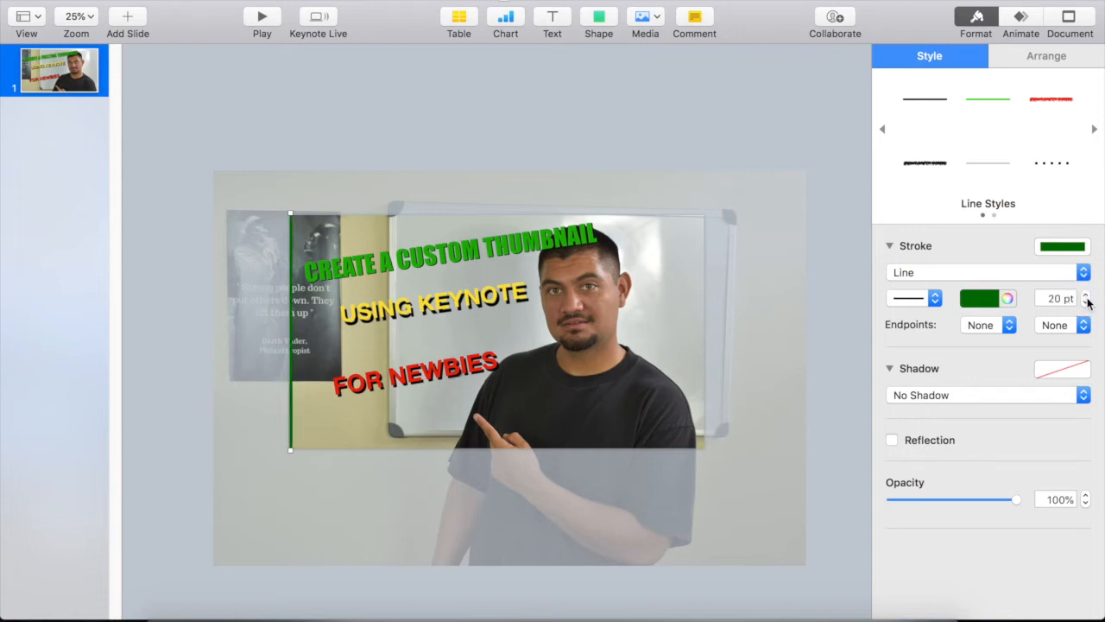
left_click(982, 300)
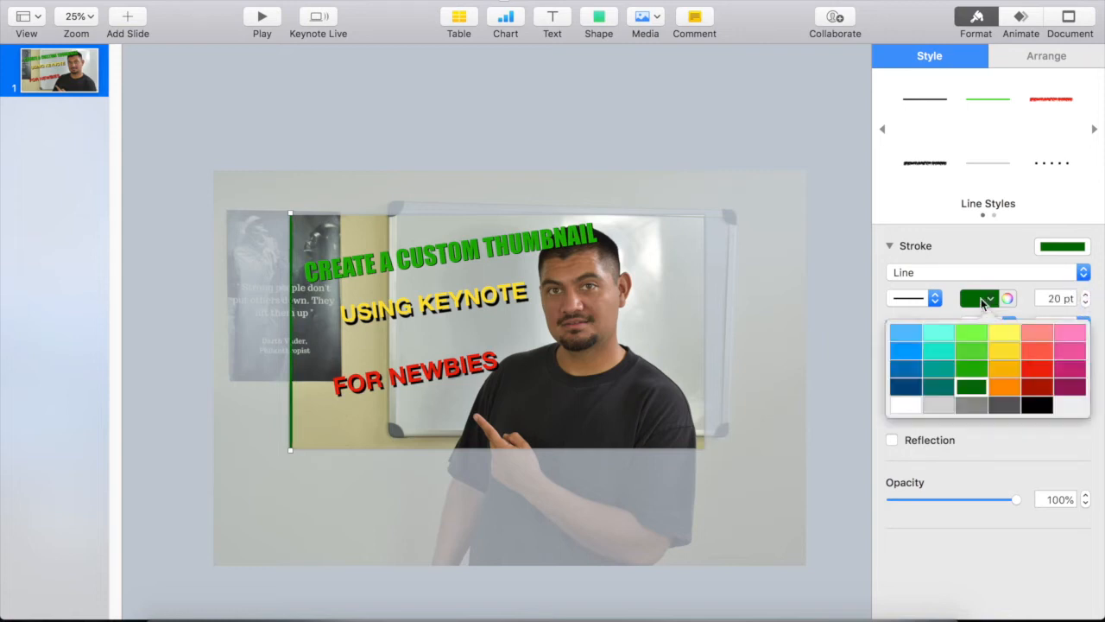
left_click(973, 350)
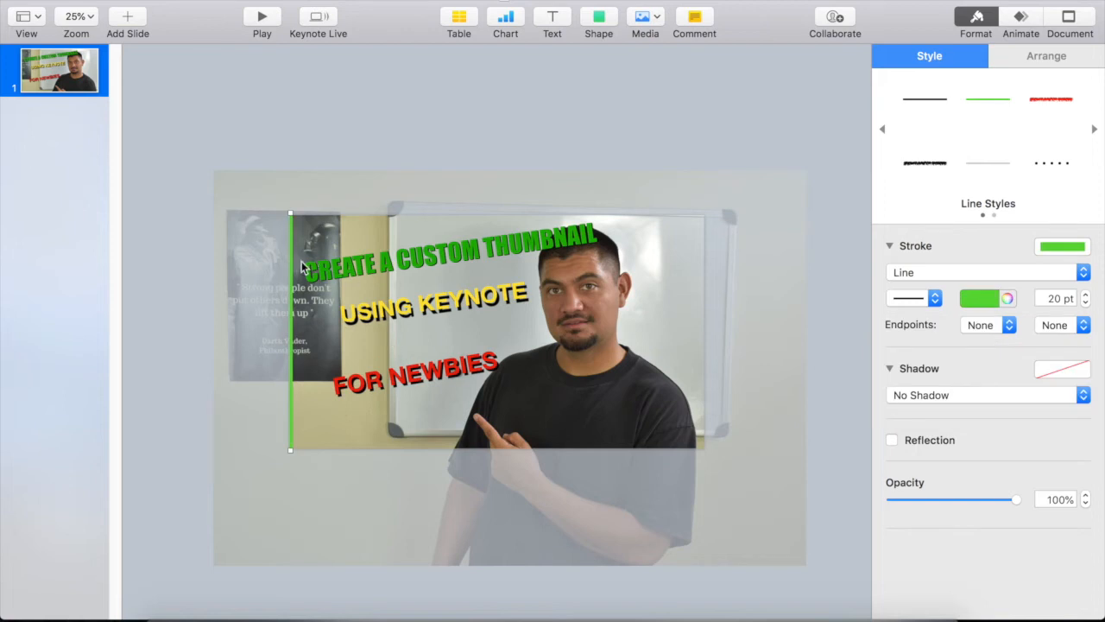
Duplicate the green line along the slide's right edge and place another copy horizontally along the bottom edge
left_click_drag(291, 450, 291, 450)
left_click_drag(291, 313, 704, 306)
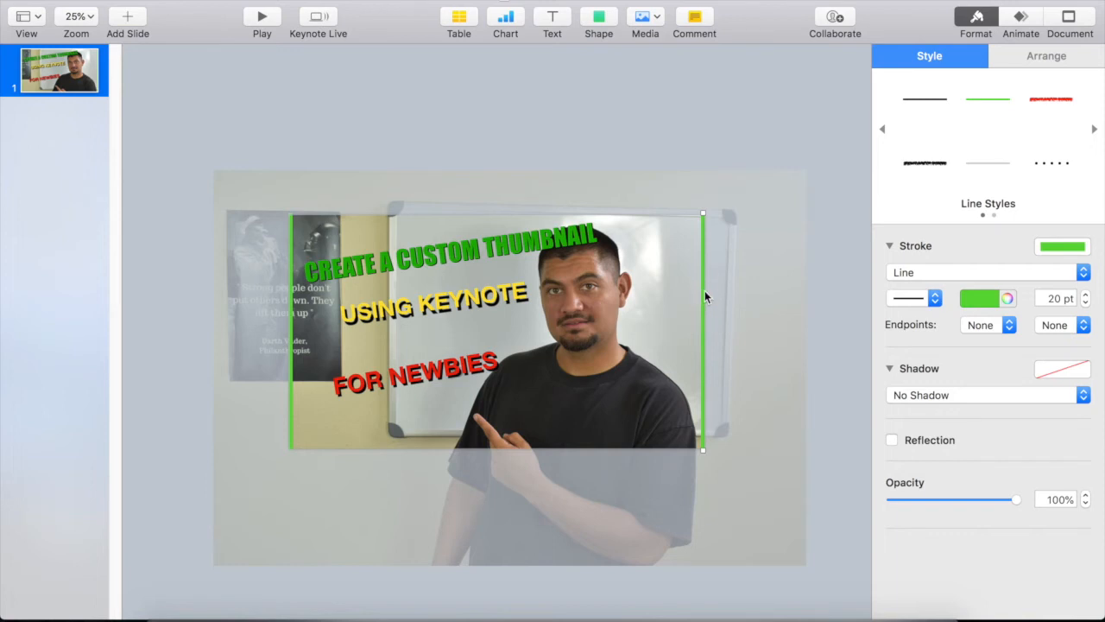
left_click_drag(705, 297, 548, 301)
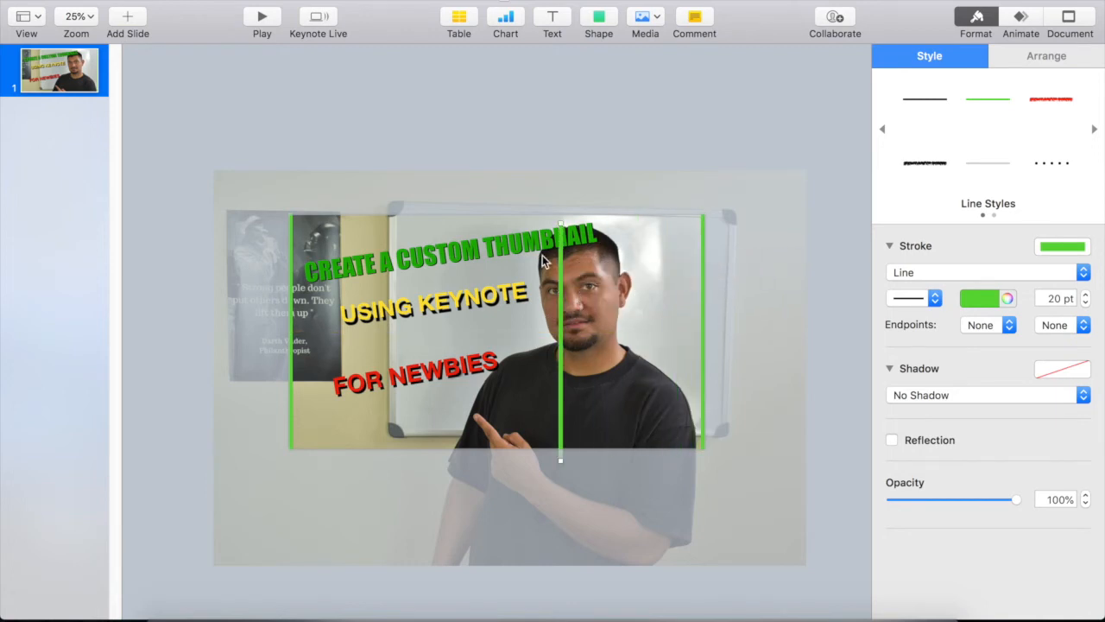
left_click_drag(561, 219, 298, 429)
left_click_drag(395, 444, 415, 418)
left_click_drag(582, 436, 700, 441)
left_click_drag(319, 401, 291, 443)
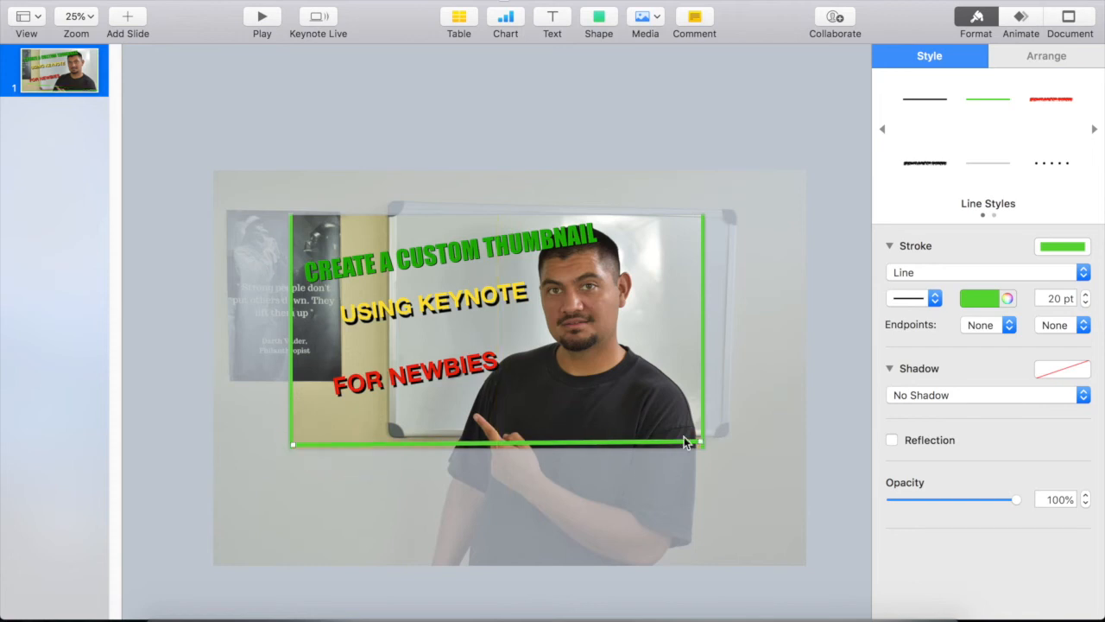
left_click_drag(693, 440, 699, 445)
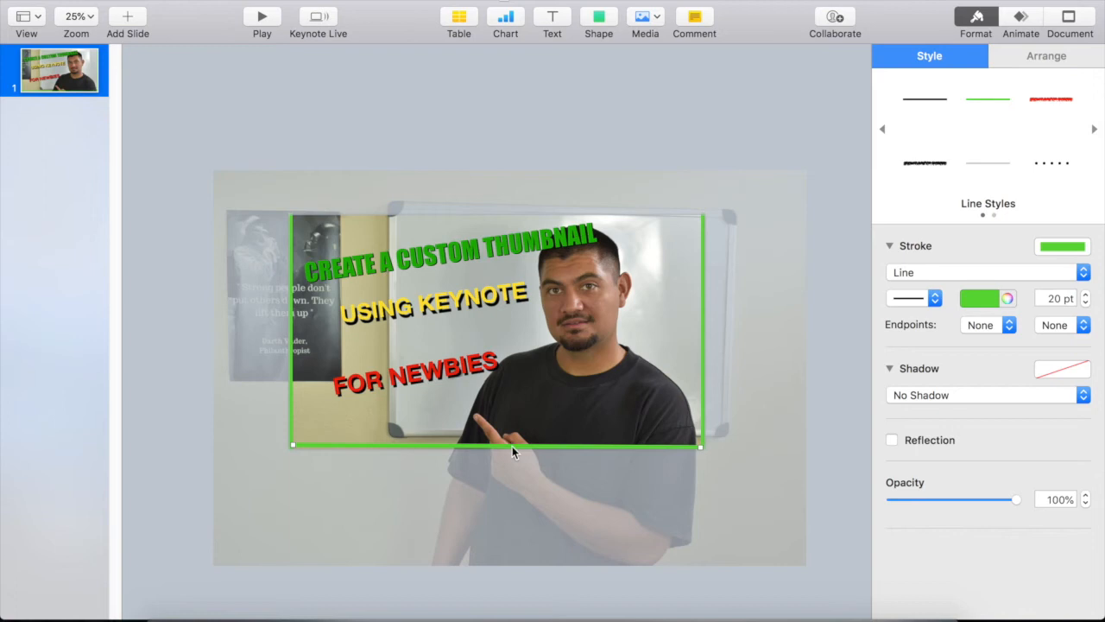
Copy the bottom green line to the slide's top edge and adjust the horizontal lines' ends to close the frame
left_click_drag(515, 444, 513, 211)
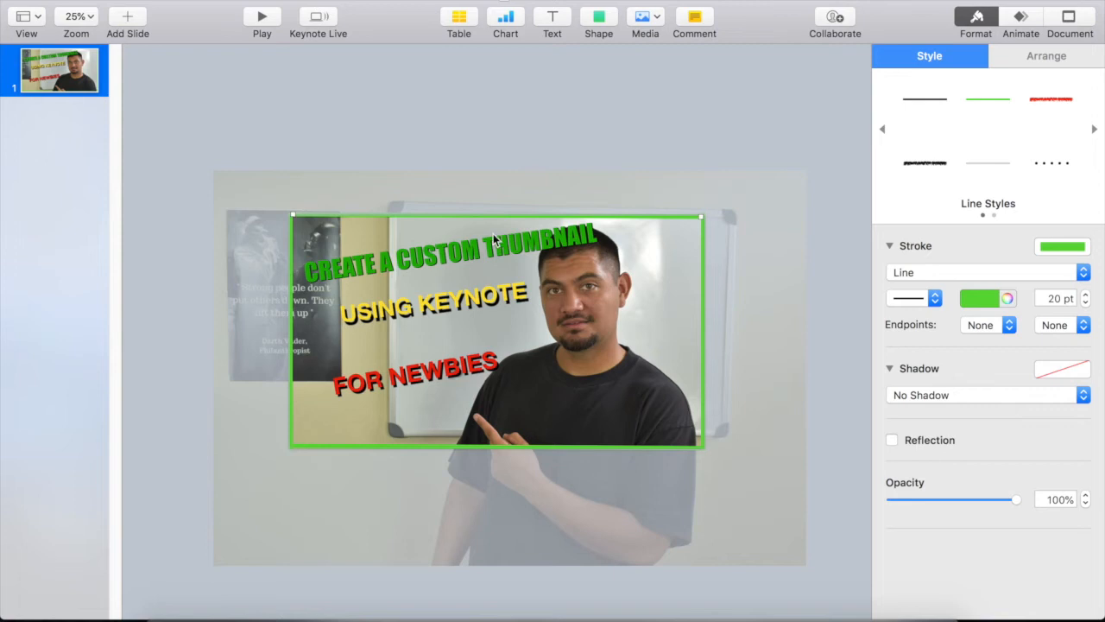
left_click_drag(292, 215, 292, 216)
left_click_drag(293, 446, 289, 446)
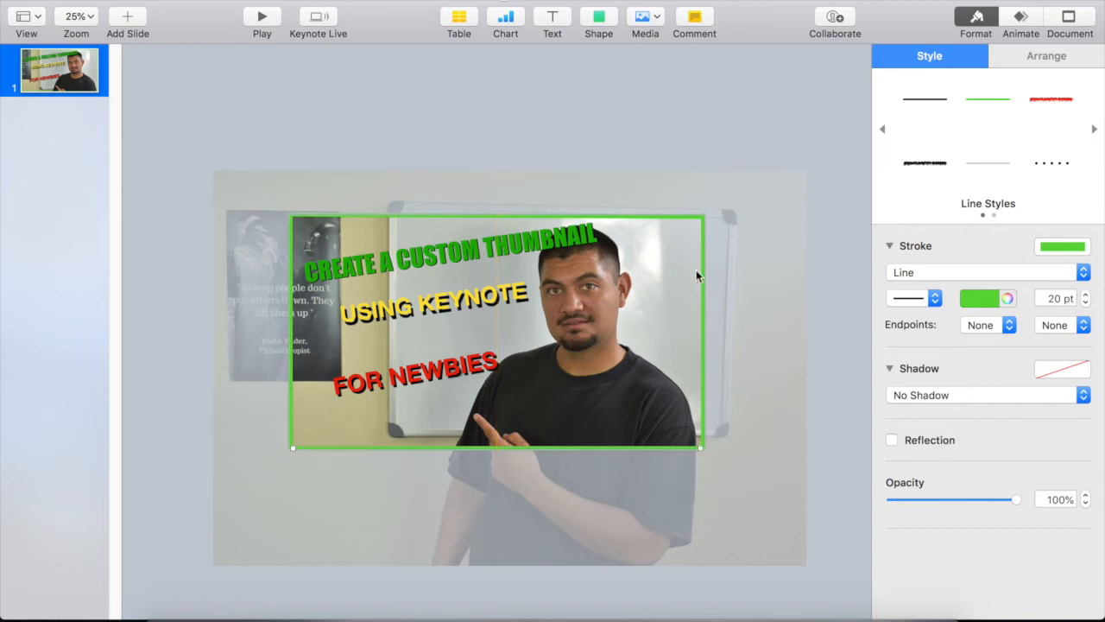
left_click(745, 143)
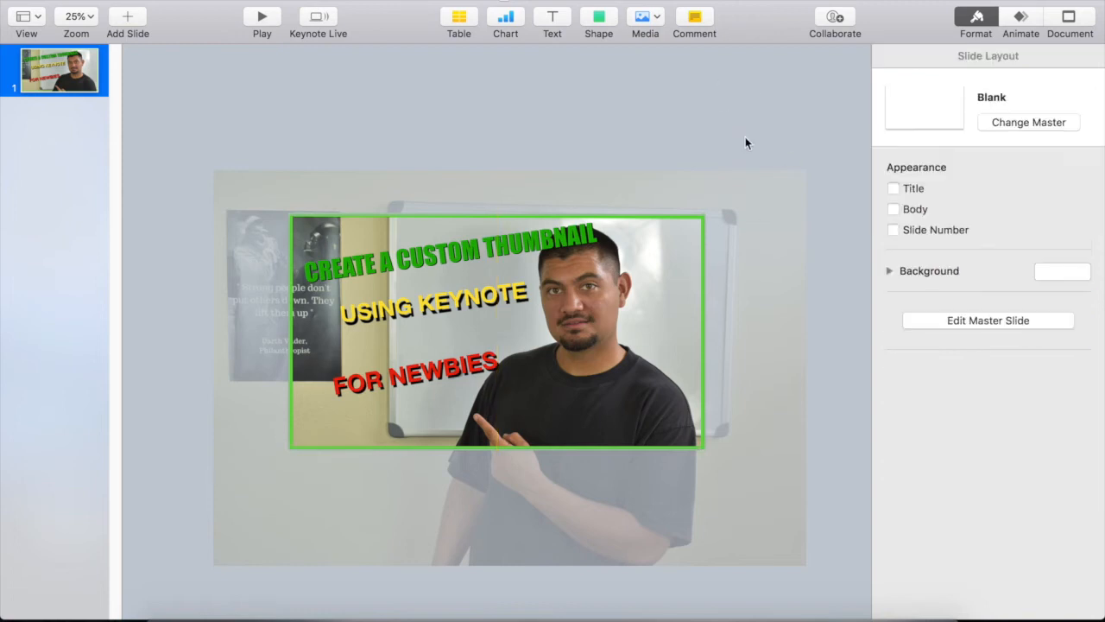
left_click(462, 218)
left_click_drag(294, 216, 293, 215)
left_click_drag(700, 217, 700, 216)
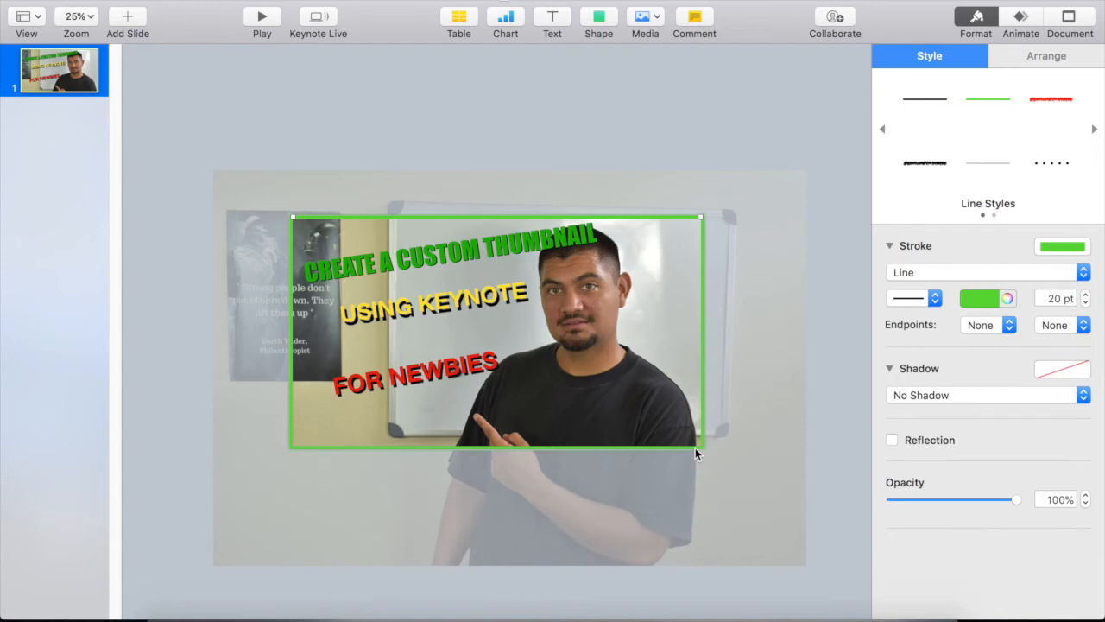
left_click(735, 116)
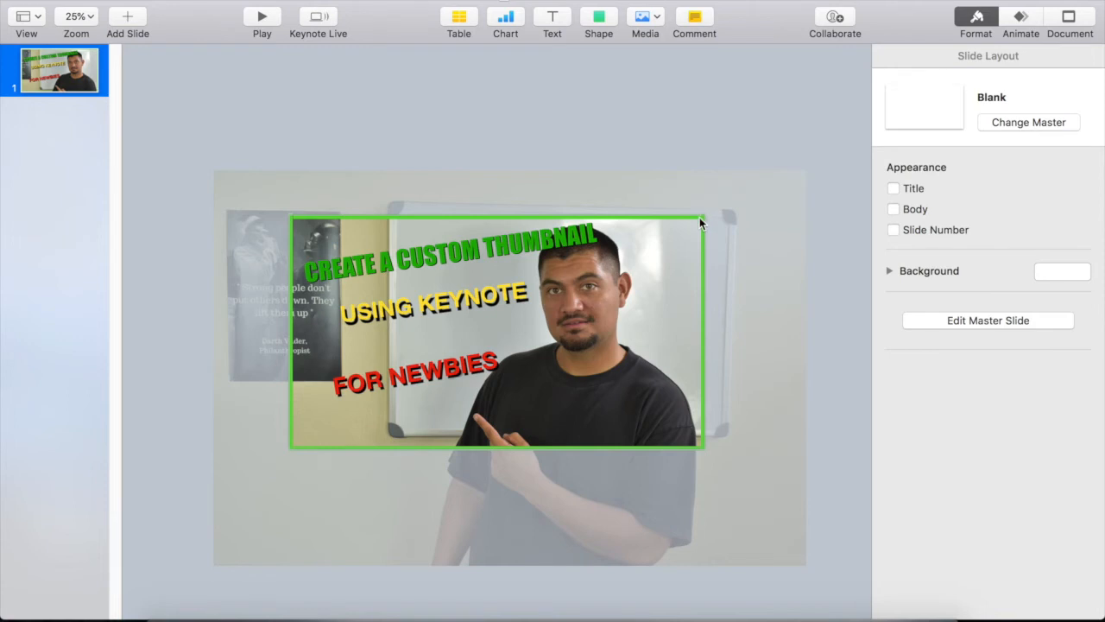
Inspect the green frame at 75% zoom and adjust the top line's end at the upper-right corner
left_click(78, 17)
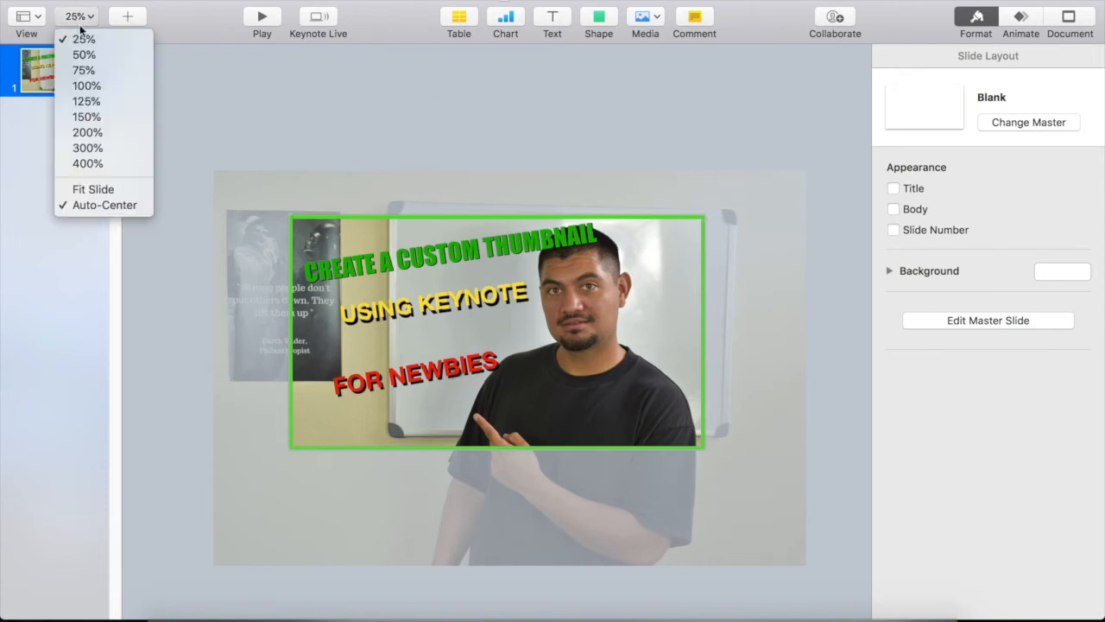
left_click(95, 74)
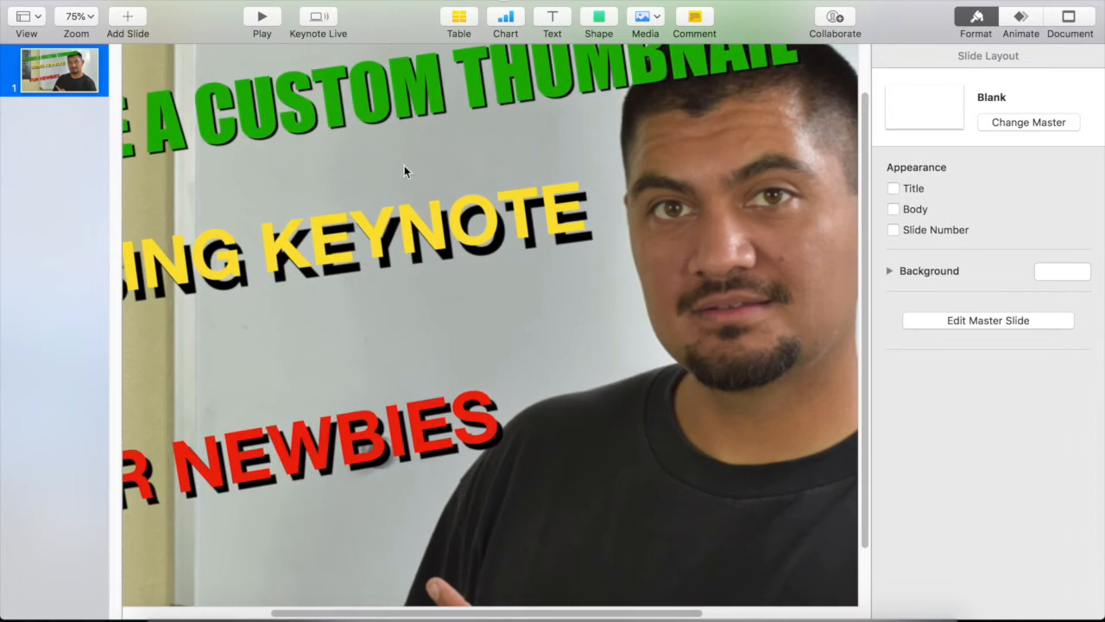
key("space")
left_click_drag(289, 107, 492, 248)
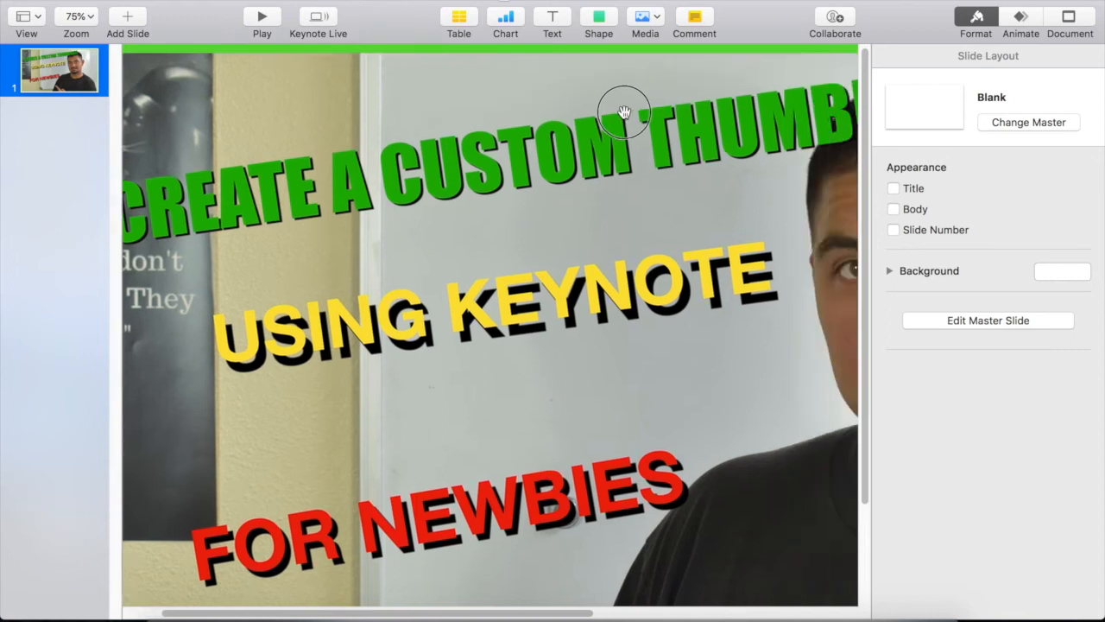
left_click_drag(623, 110, 118, 209)
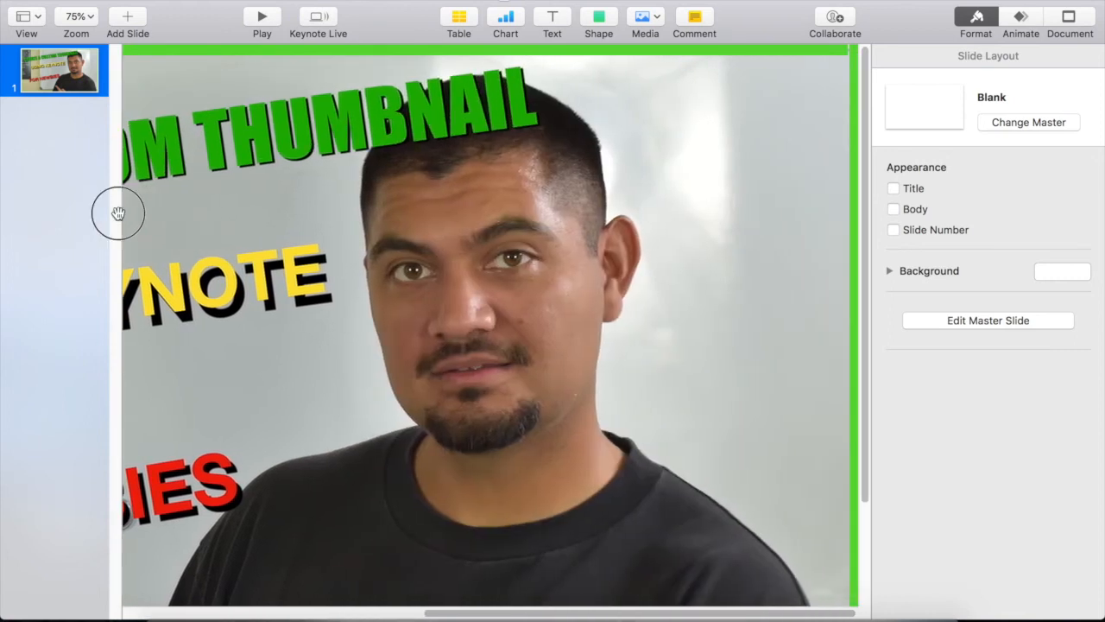
left_click(835, 51)
left_click_drag(850, 50, 853, 49)
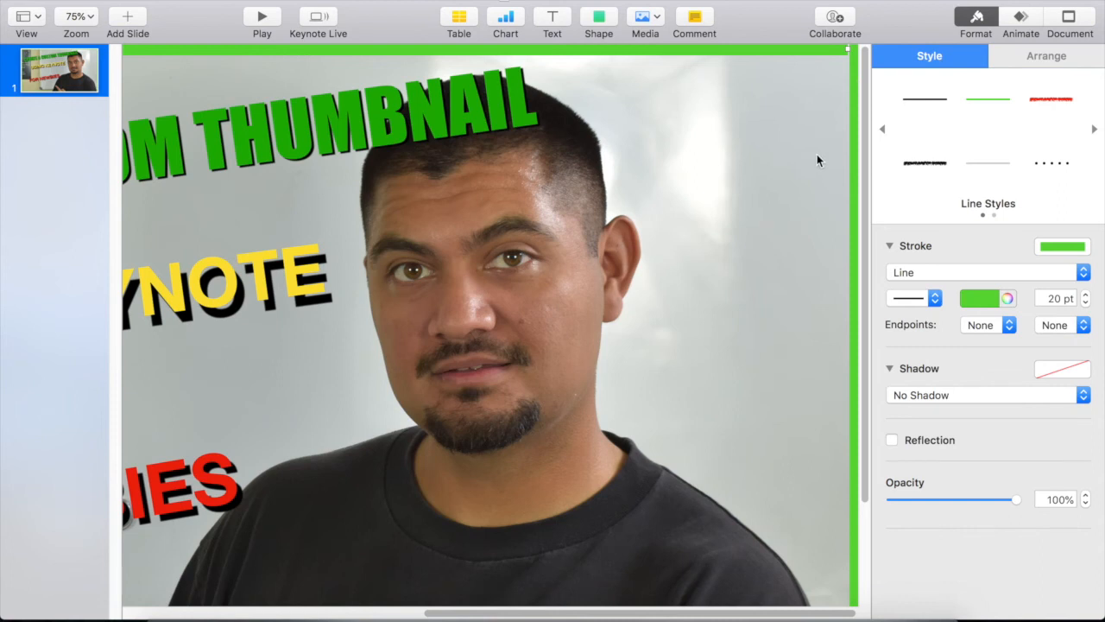
left_click_drag(659, 222, 660, 64)
left_click_drag(662, 388, 665, 271)
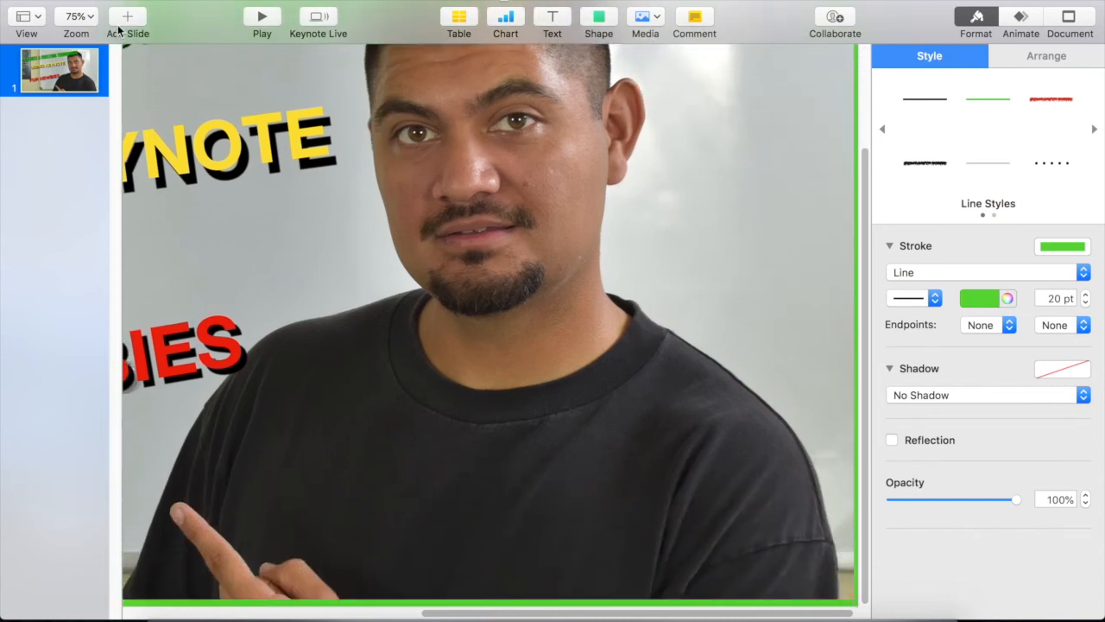
left_click(76, 15)
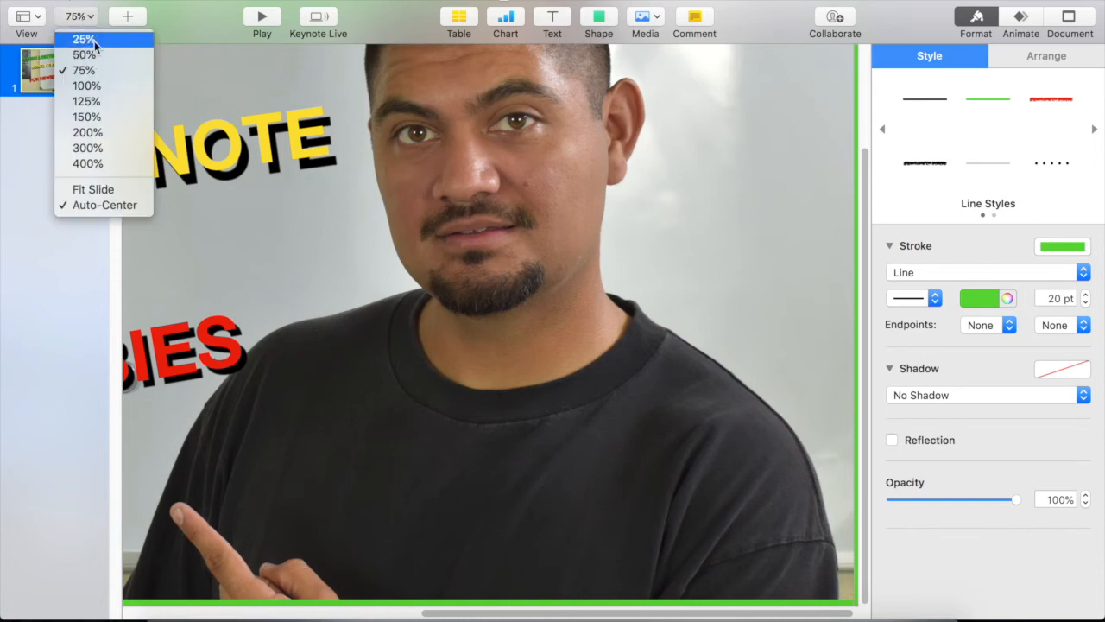
left_click(90, 40)
left_click(383, 108)
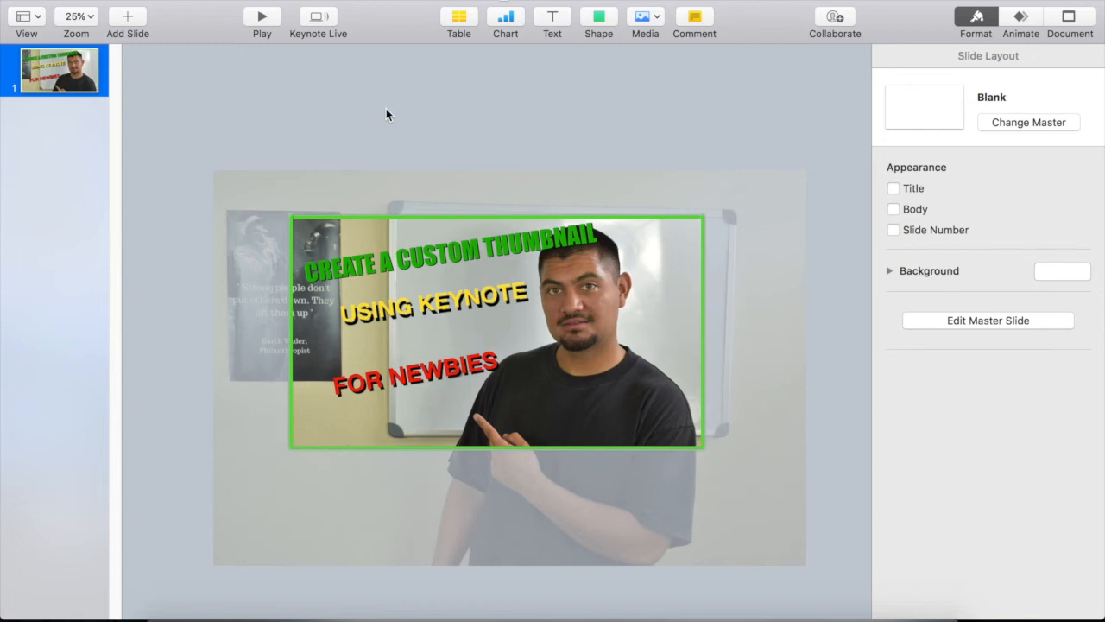
Add a second slide with the Blank layout
left_click(126, 16)
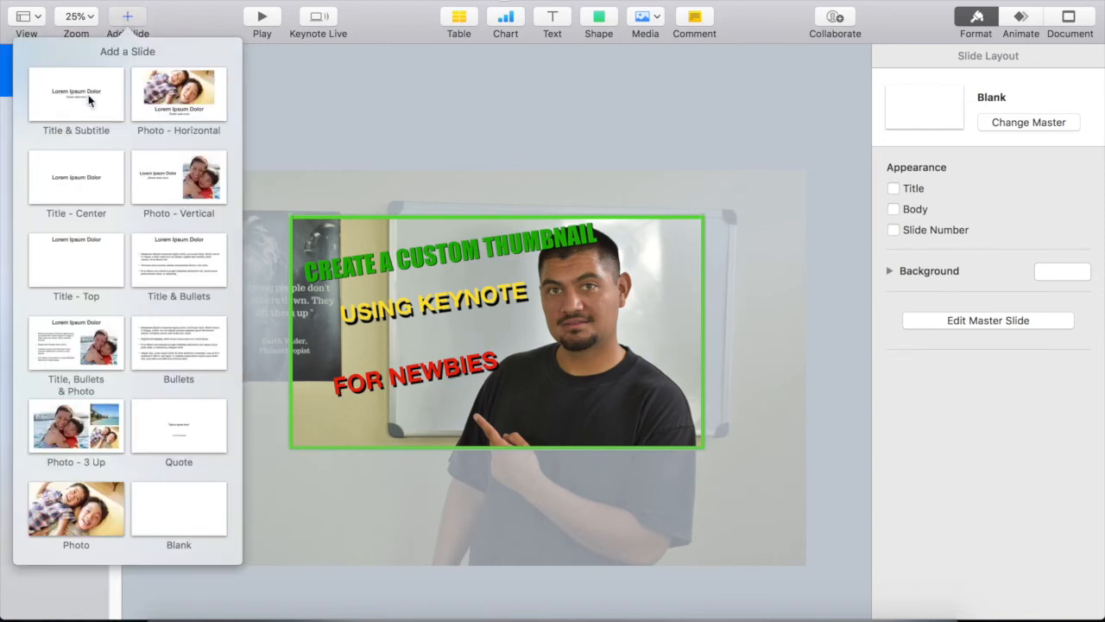
left_click(163, 501)
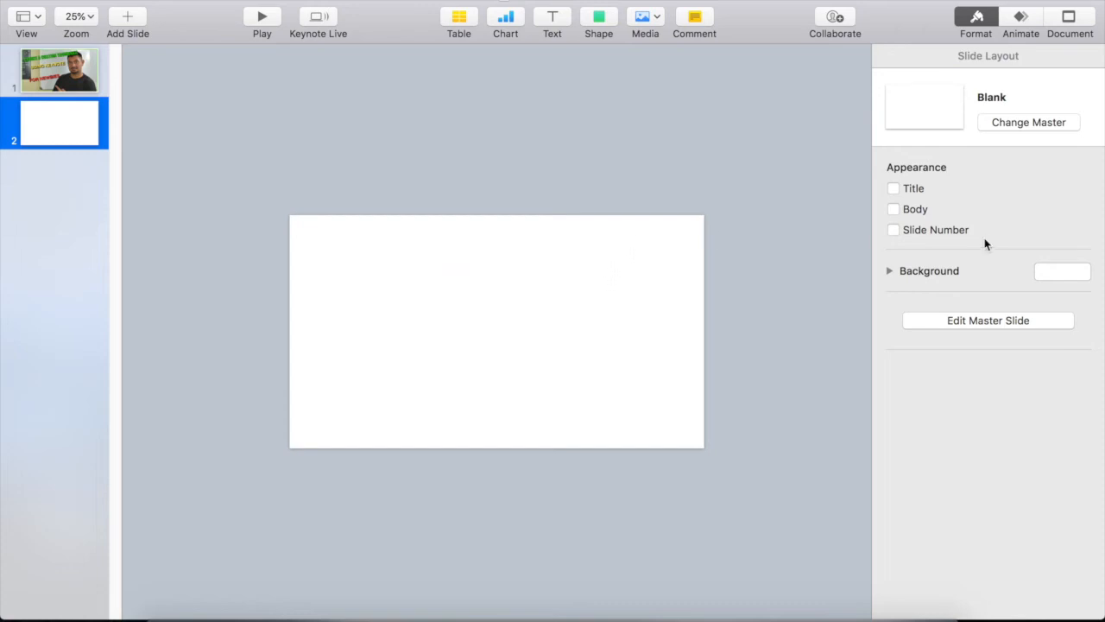
Give the second slide a solid light cyan background, fine-tuning the shade on the color wheel
left_click(943, 273)
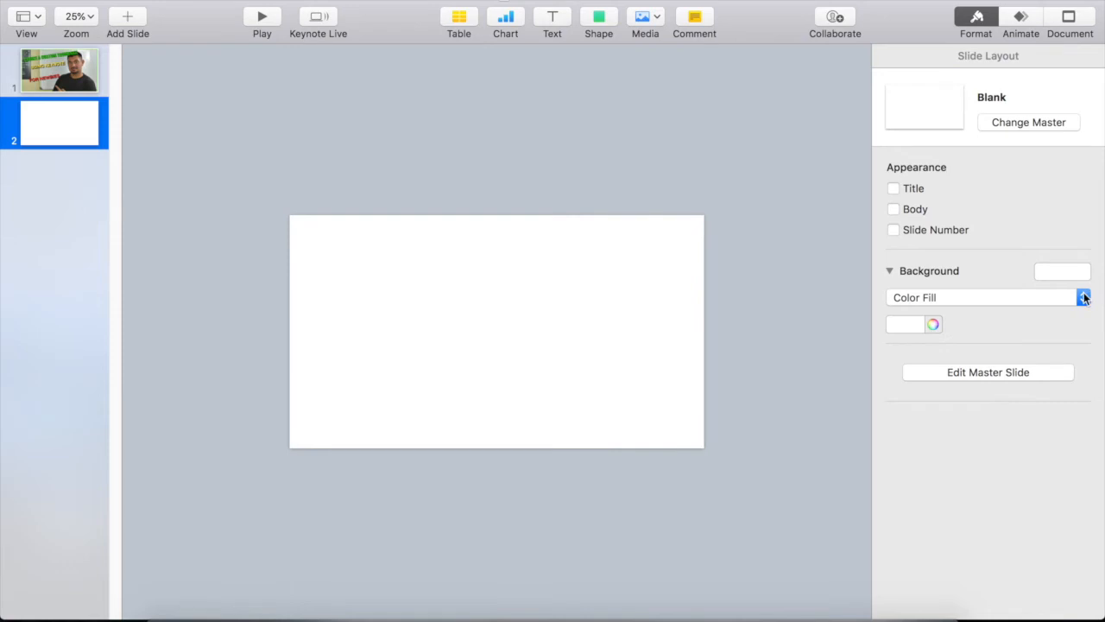
left_click(1084, 297)
left_click(1086, 297)
left_click(899, 326)
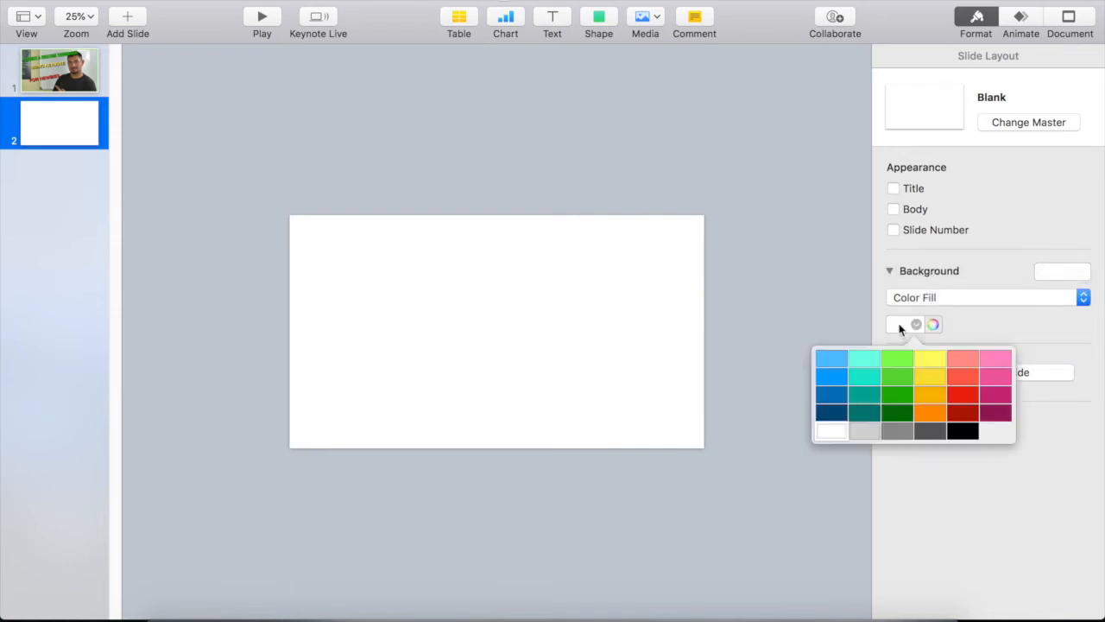
left_click(873, 360)
left_click(933, 324)
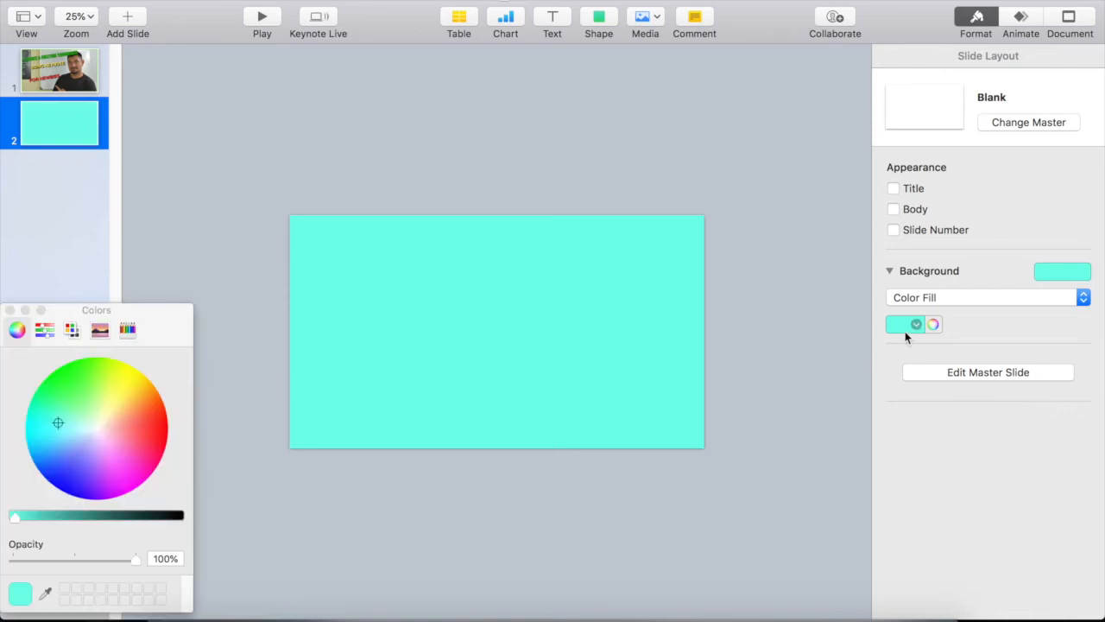
left_click_drag(179, 322, 251, 177)
left_click(170, 261)
left_click_drag(170, 264, 134, 307)
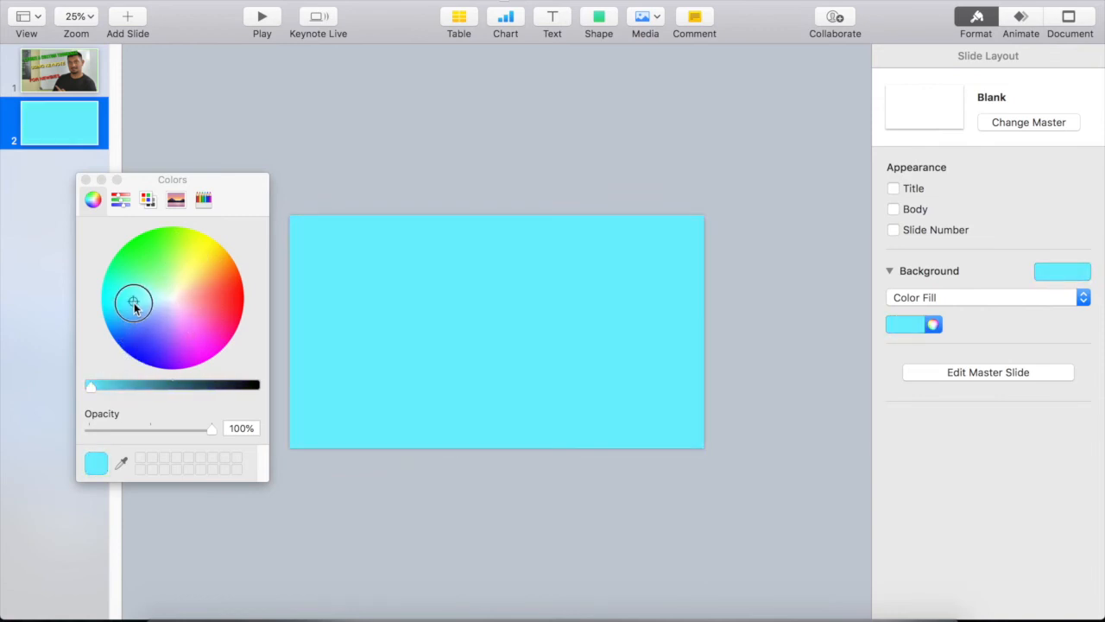
left_click(86, 180)
Add a text box to the cyan slide reading "HOW TO MAKE A CUSTOM"
left_click(554, 17)
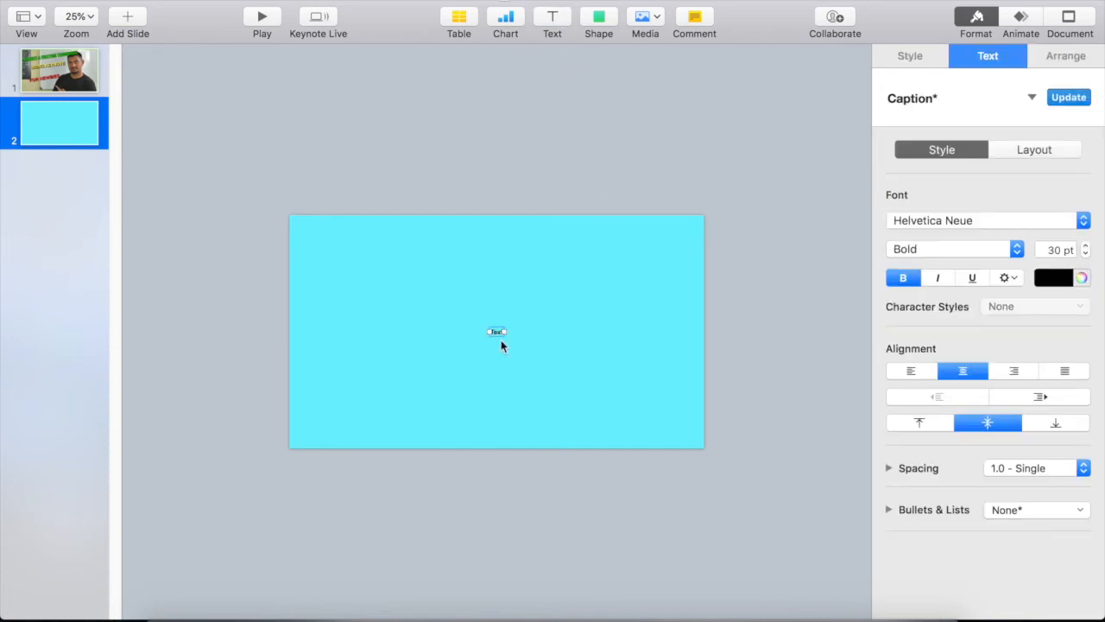
type("HOW")
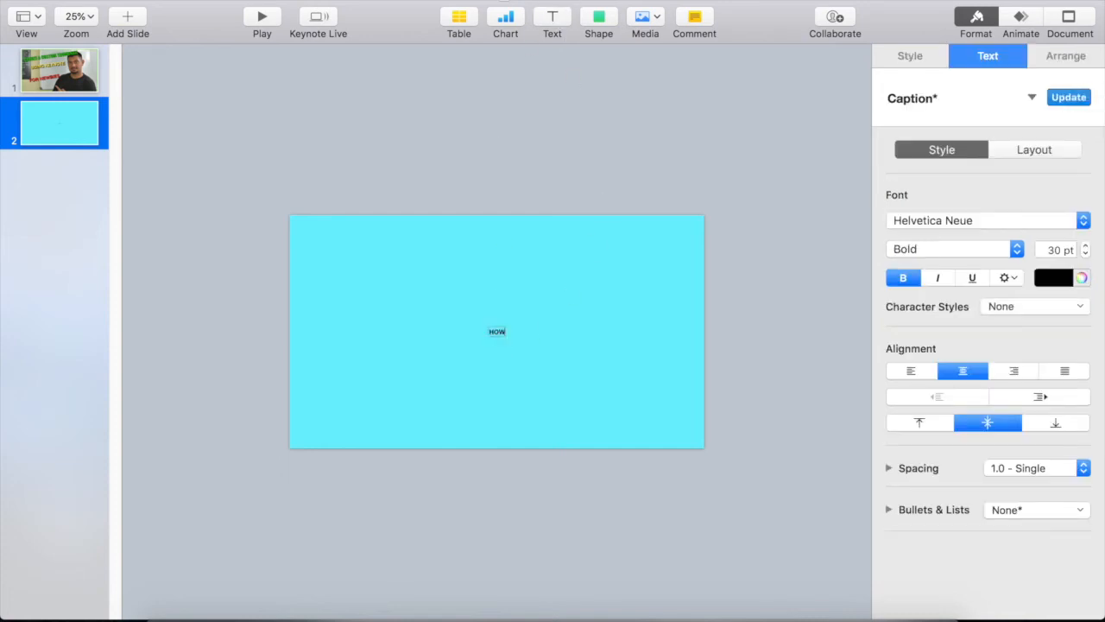
type(" TO MAKE A CUSTOM")
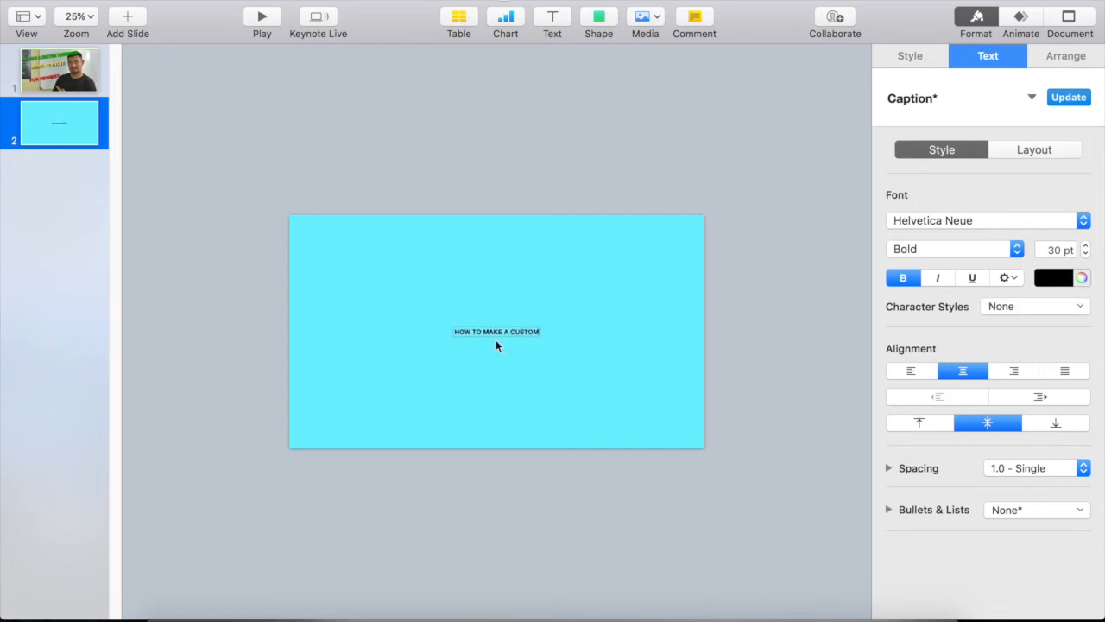